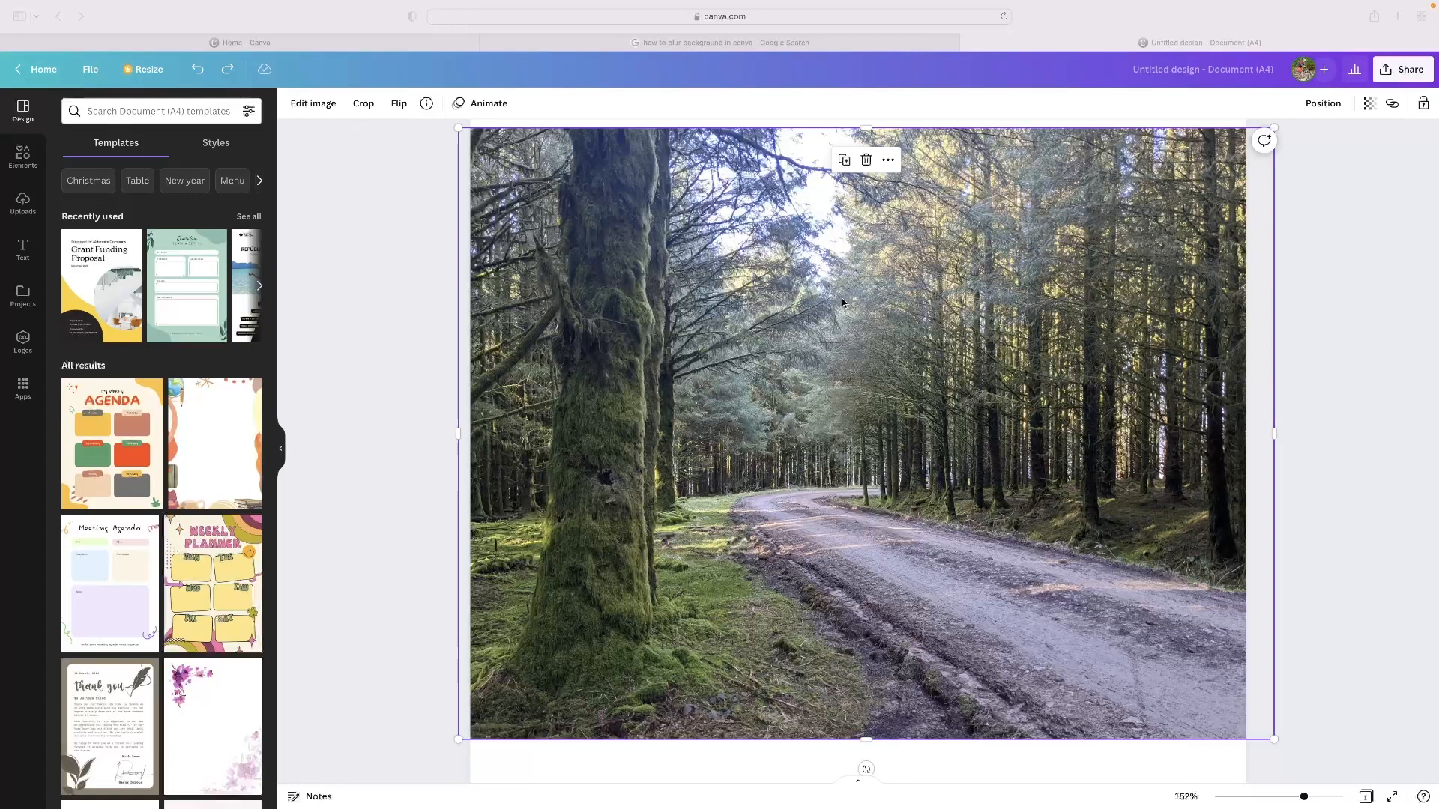
Open the image editing options for the forest road photo and look through the available adjustments, filters and effects.
click(693, 314)
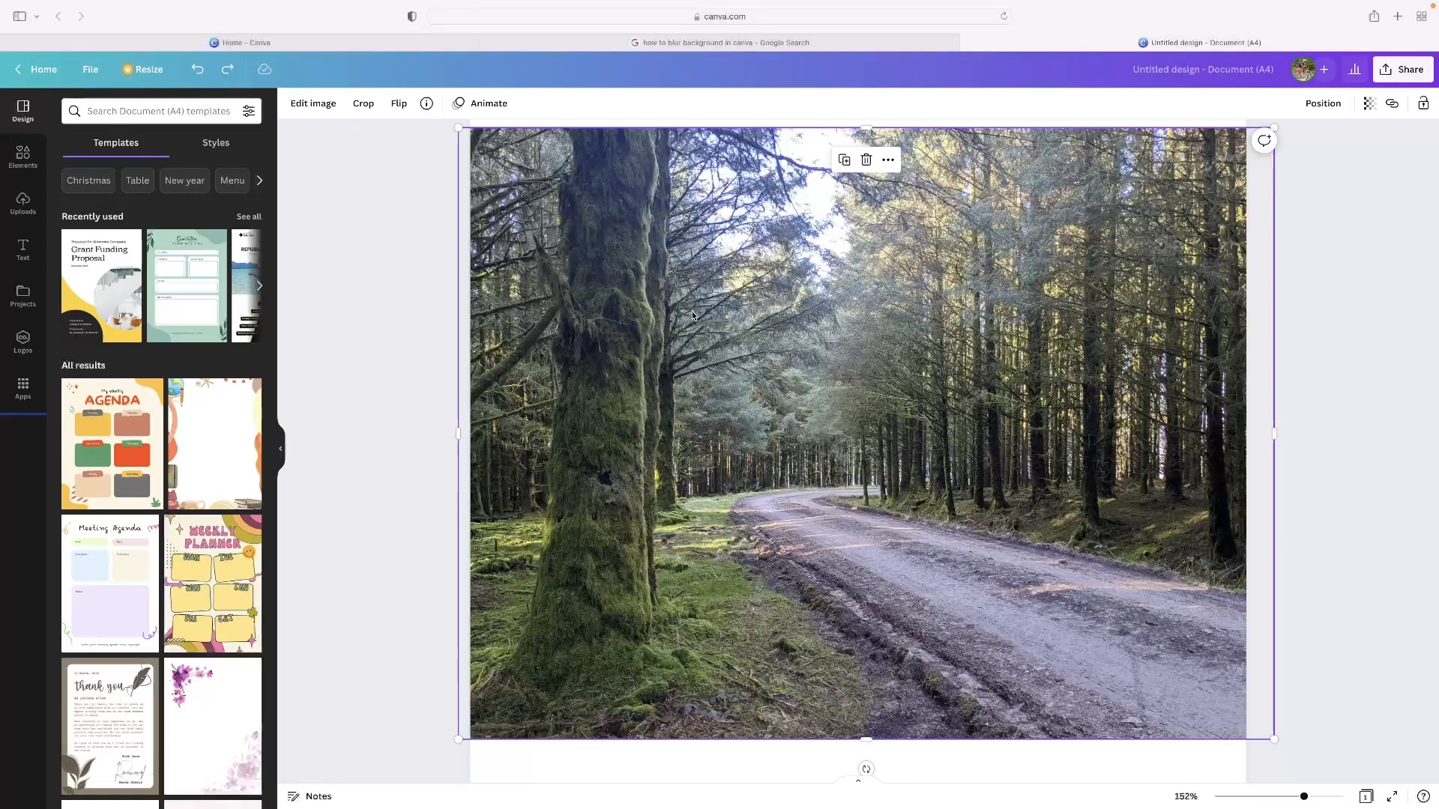
click(318, 104)
scroll(186, 525, down, 1)
scroll(184, 525, down, 3)
scroll(181, 525, up, 4)
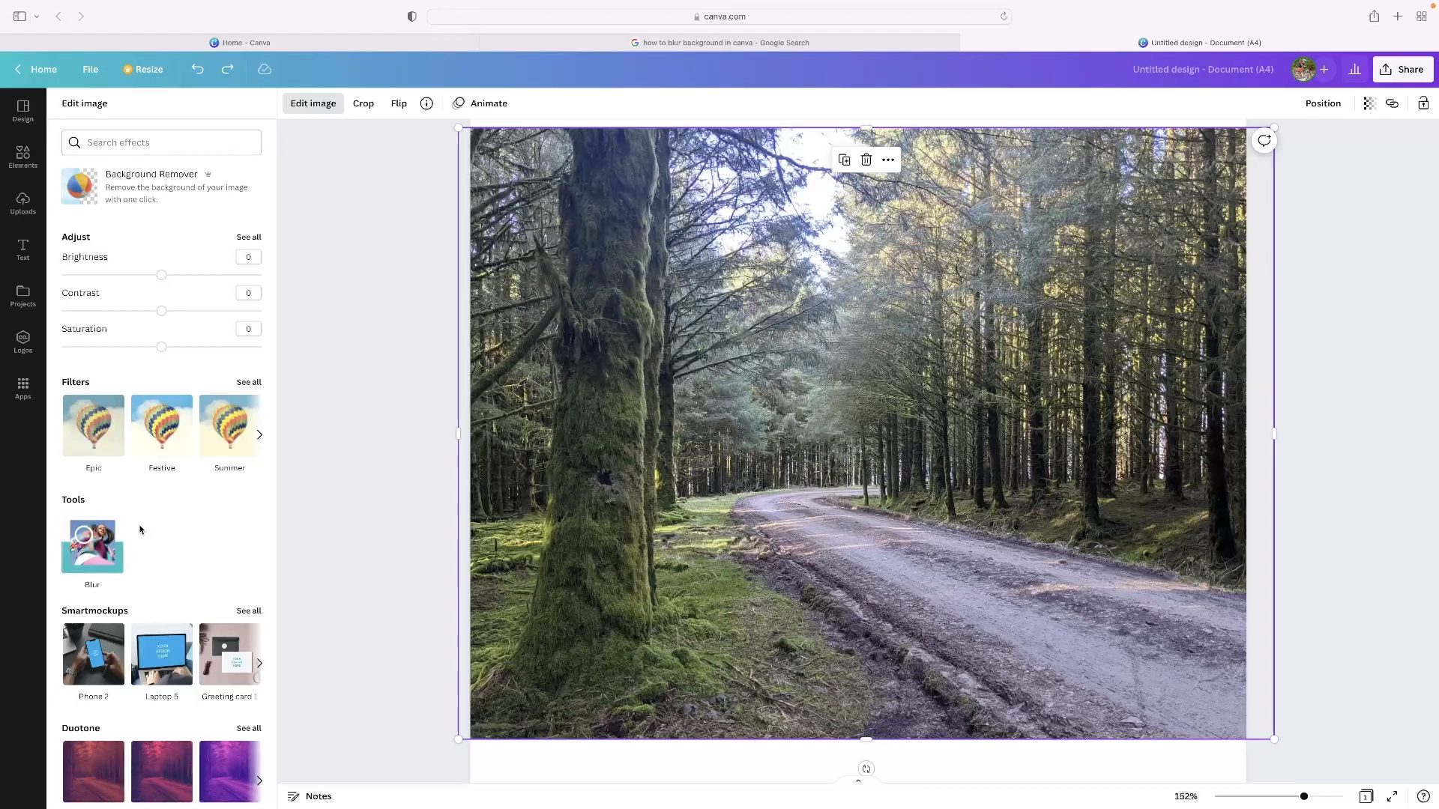
scroll(142, 528, down, 10)
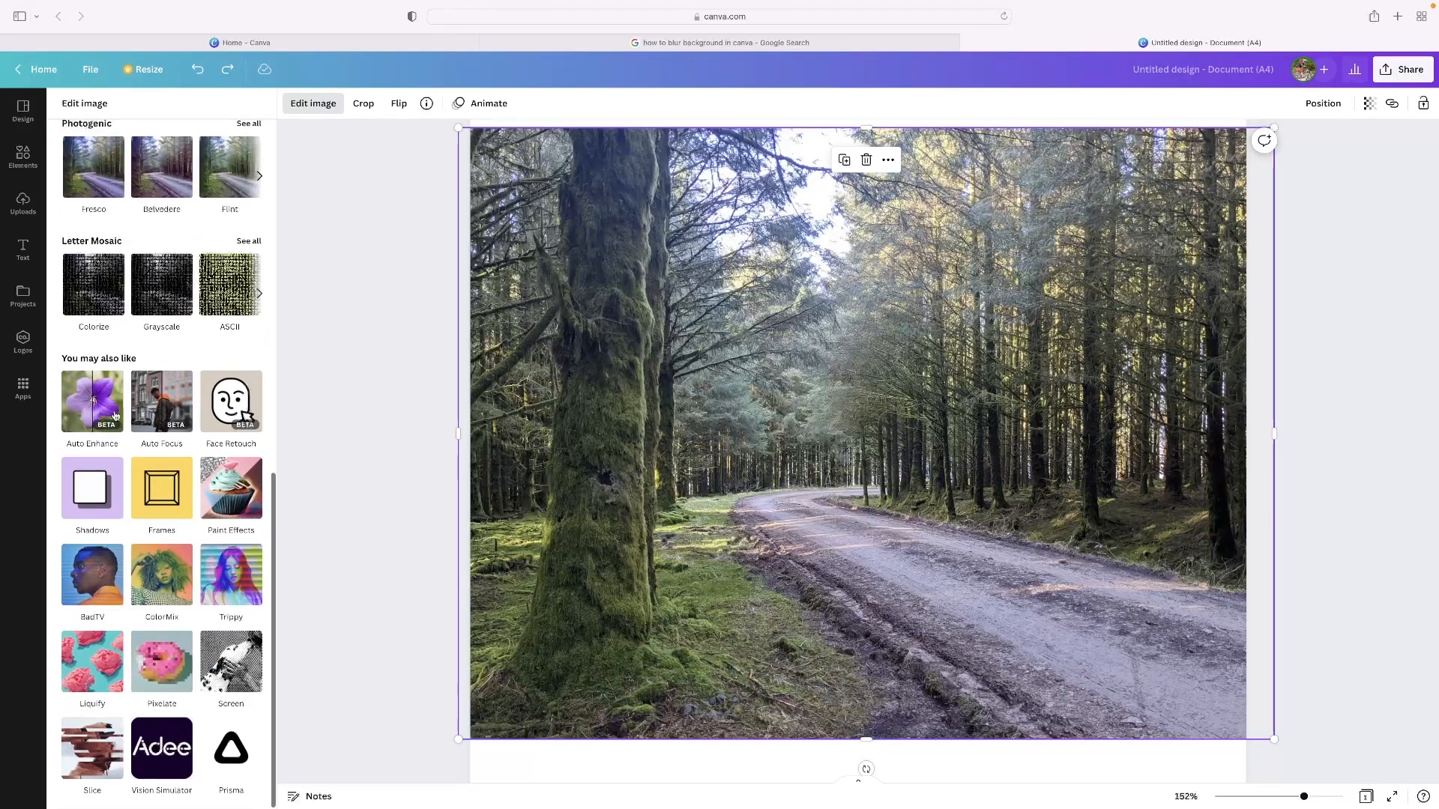
scroll(117, 416, up, 2)
scroll(116, 415, up, 5)
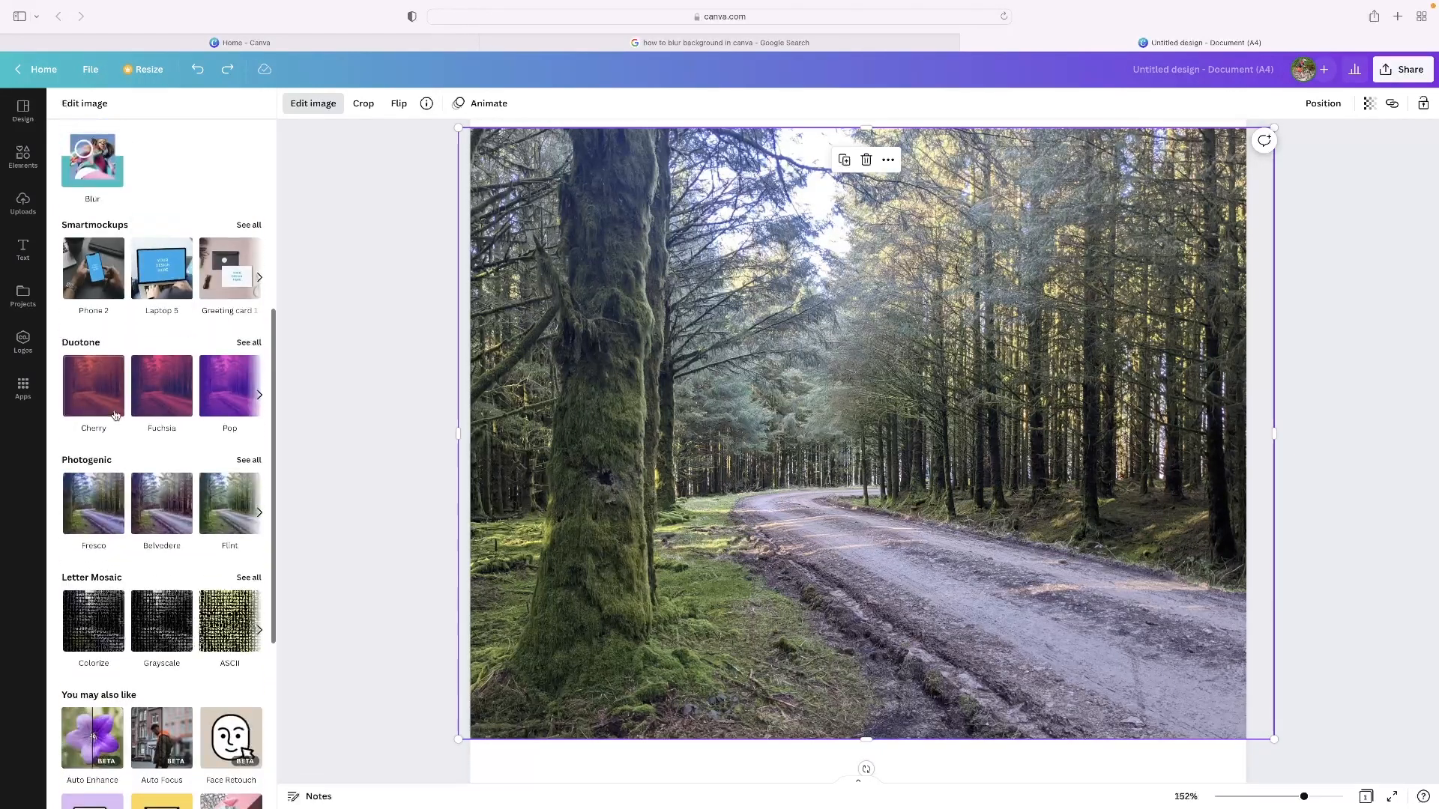
scroll(113, 397, down, 5)
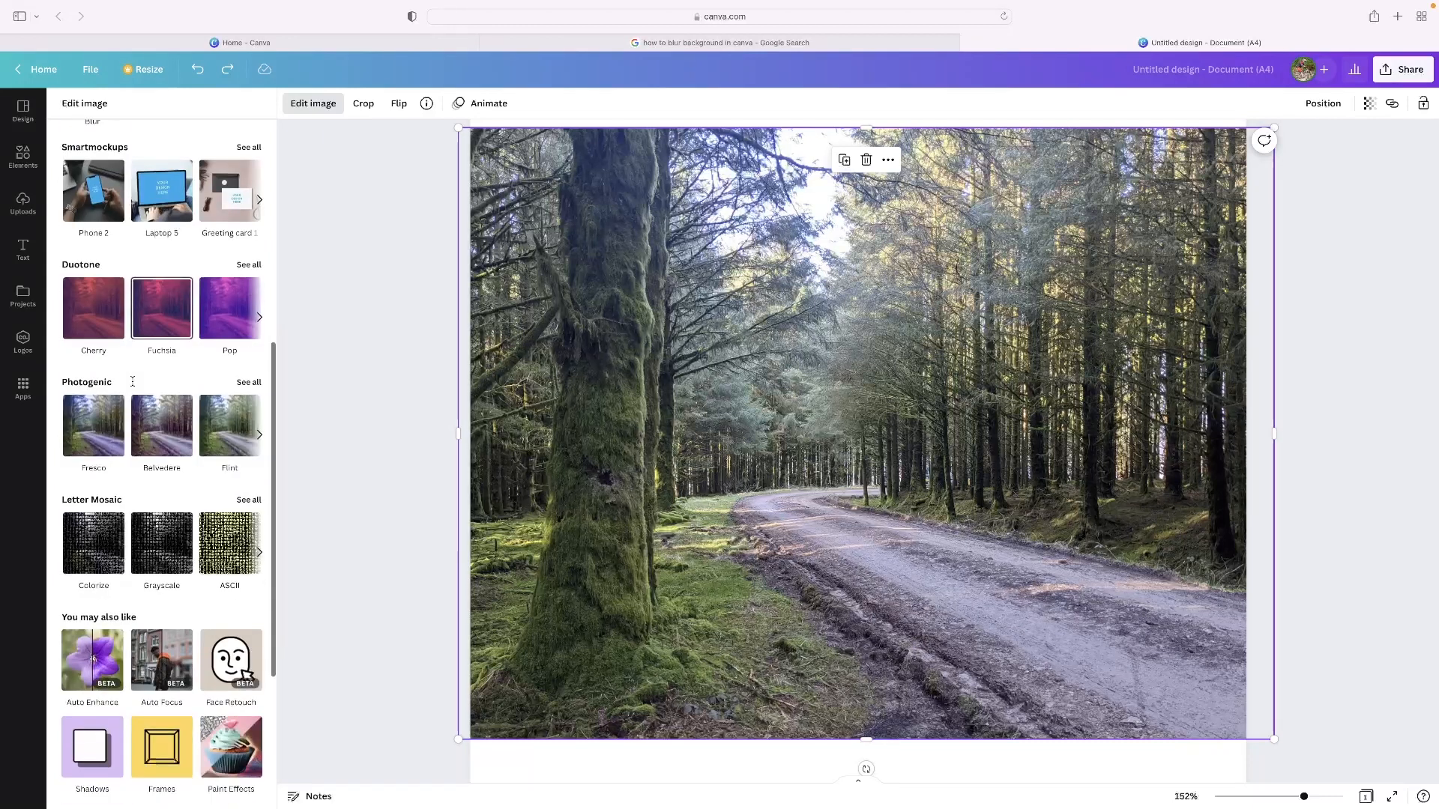
scroll(109, 310, up, 2)
scroll(109, 310, down, 2)
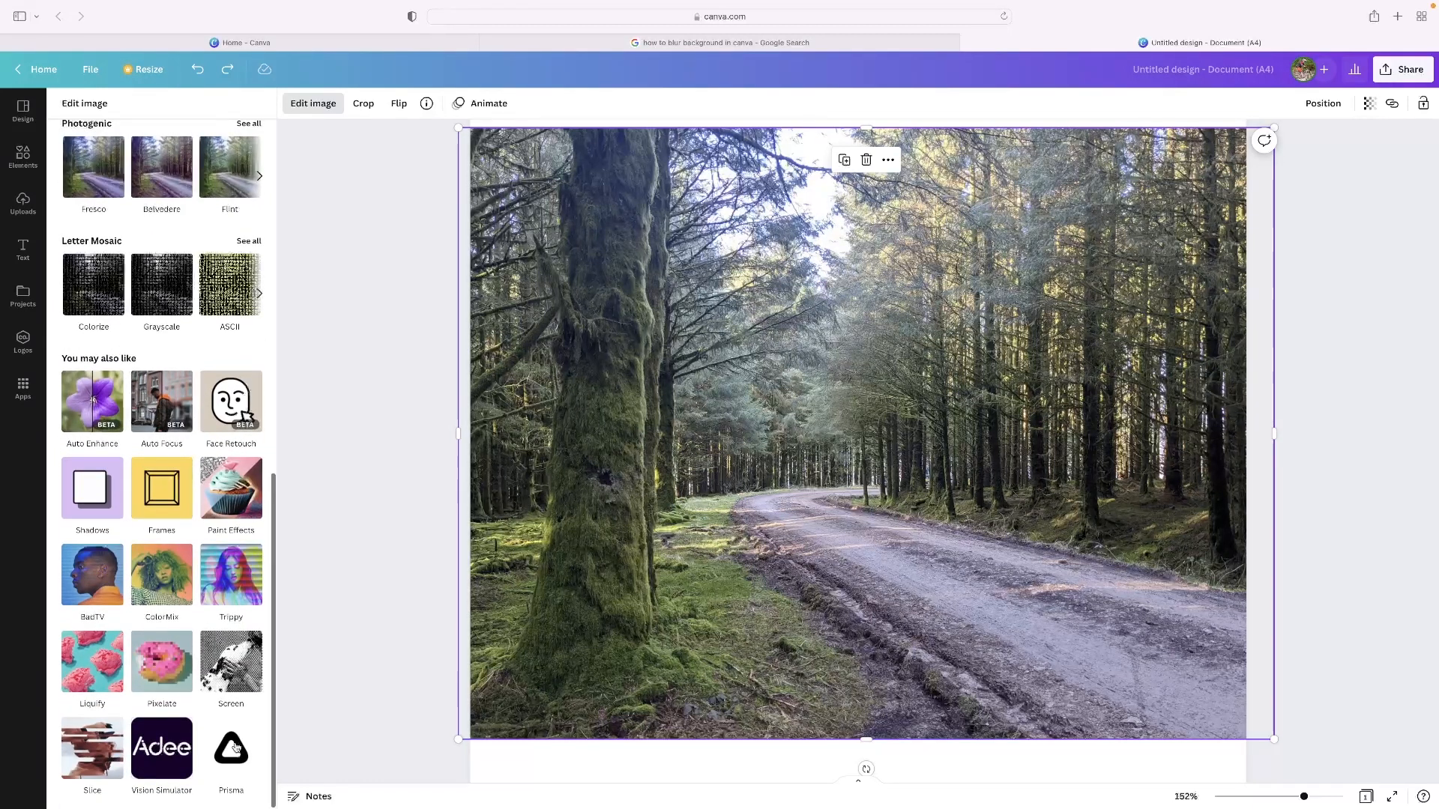
scroll(146, 700, up, 10)
scroll(146, 701, up, 2)
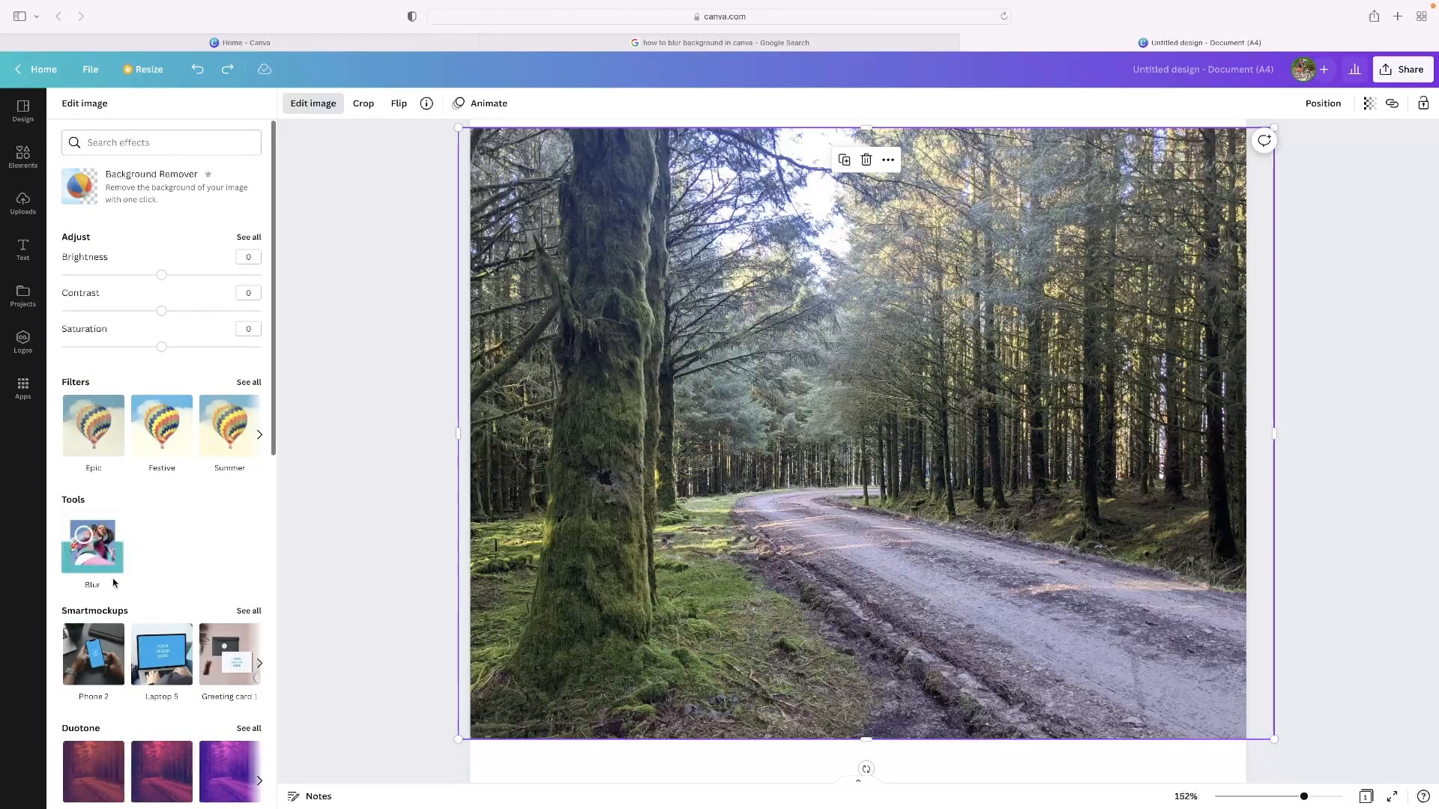
Try the automatic Blur on the whole photo at intensities 86 and 5, and discard it.
click(93, 539)
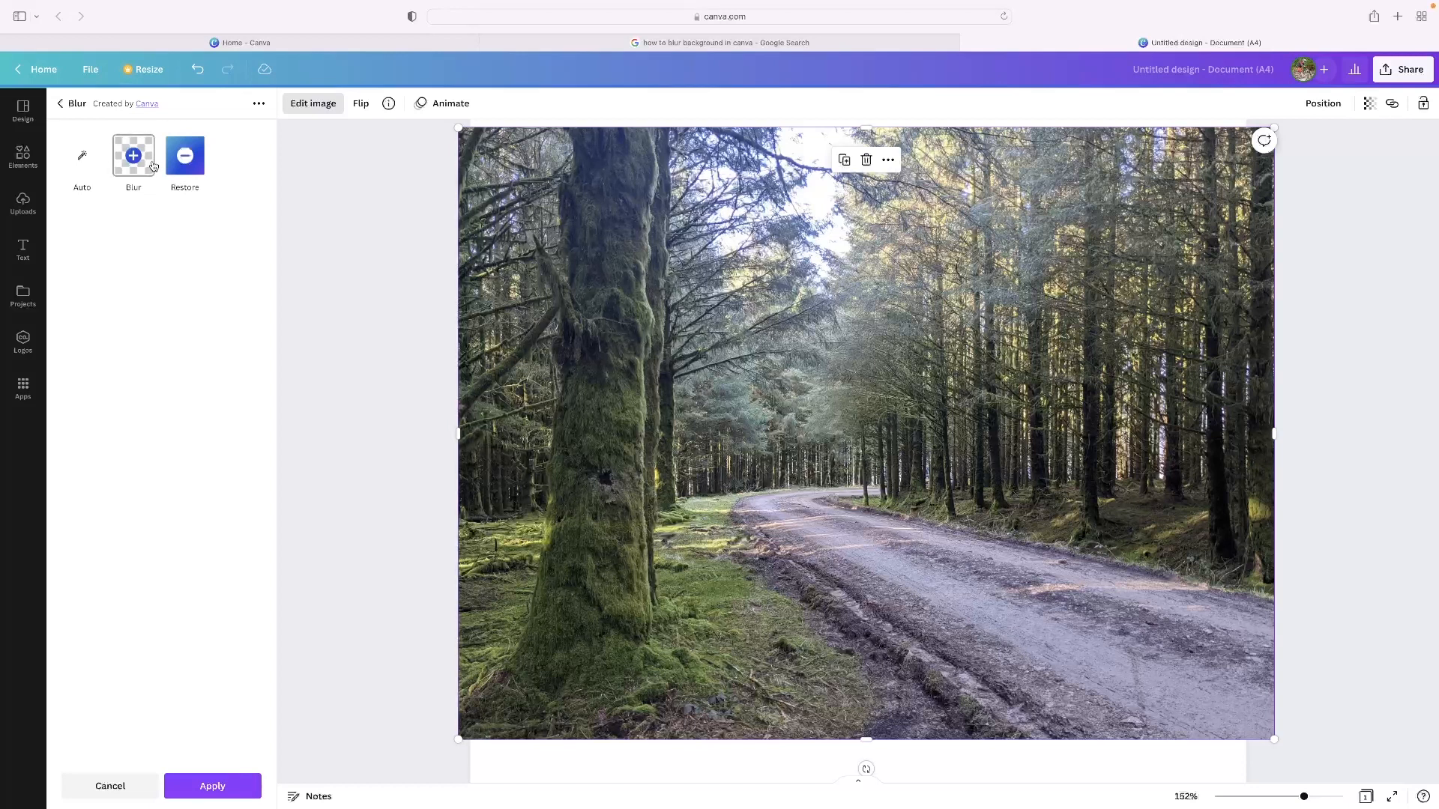
click(85, 163)
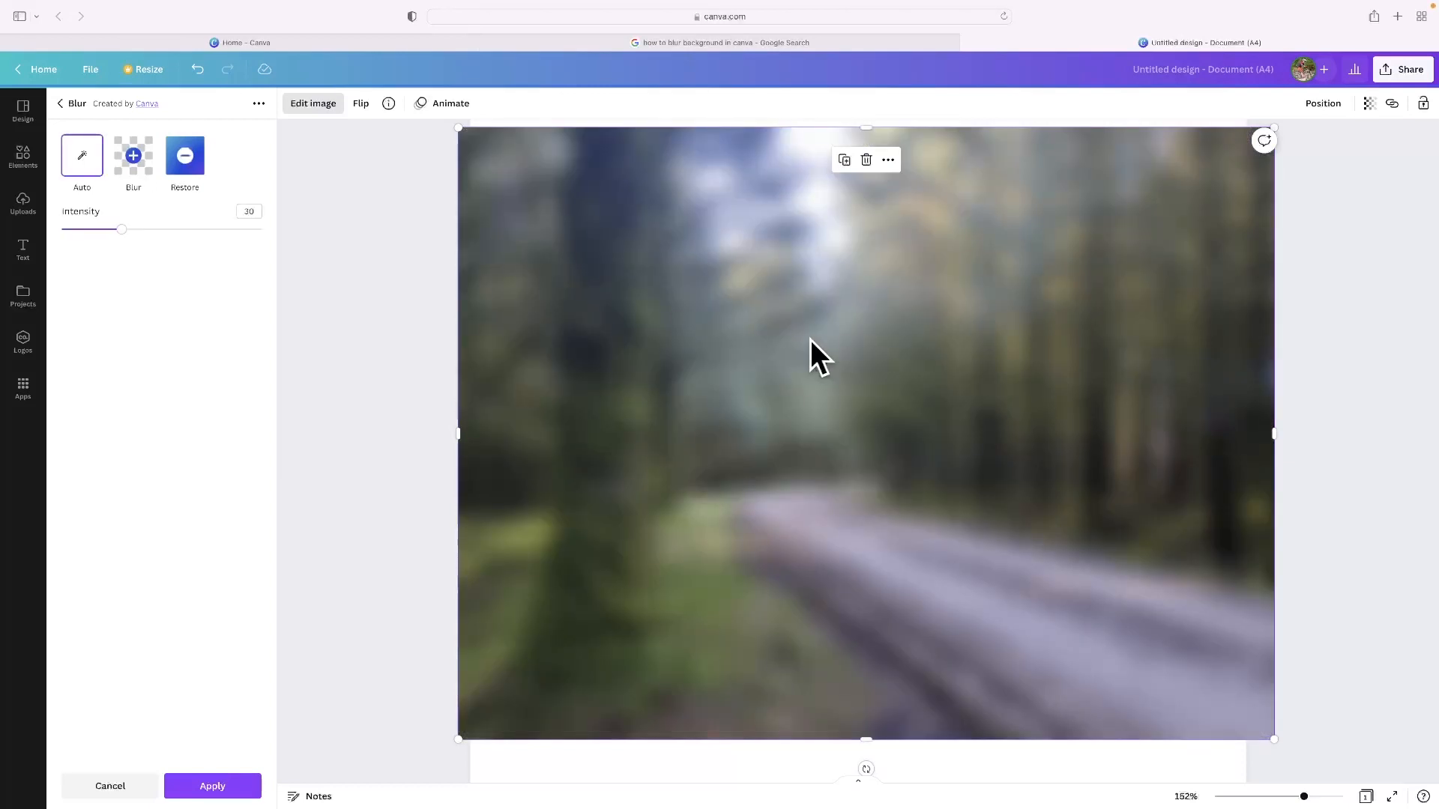
drag(122, 230, 232, 234)
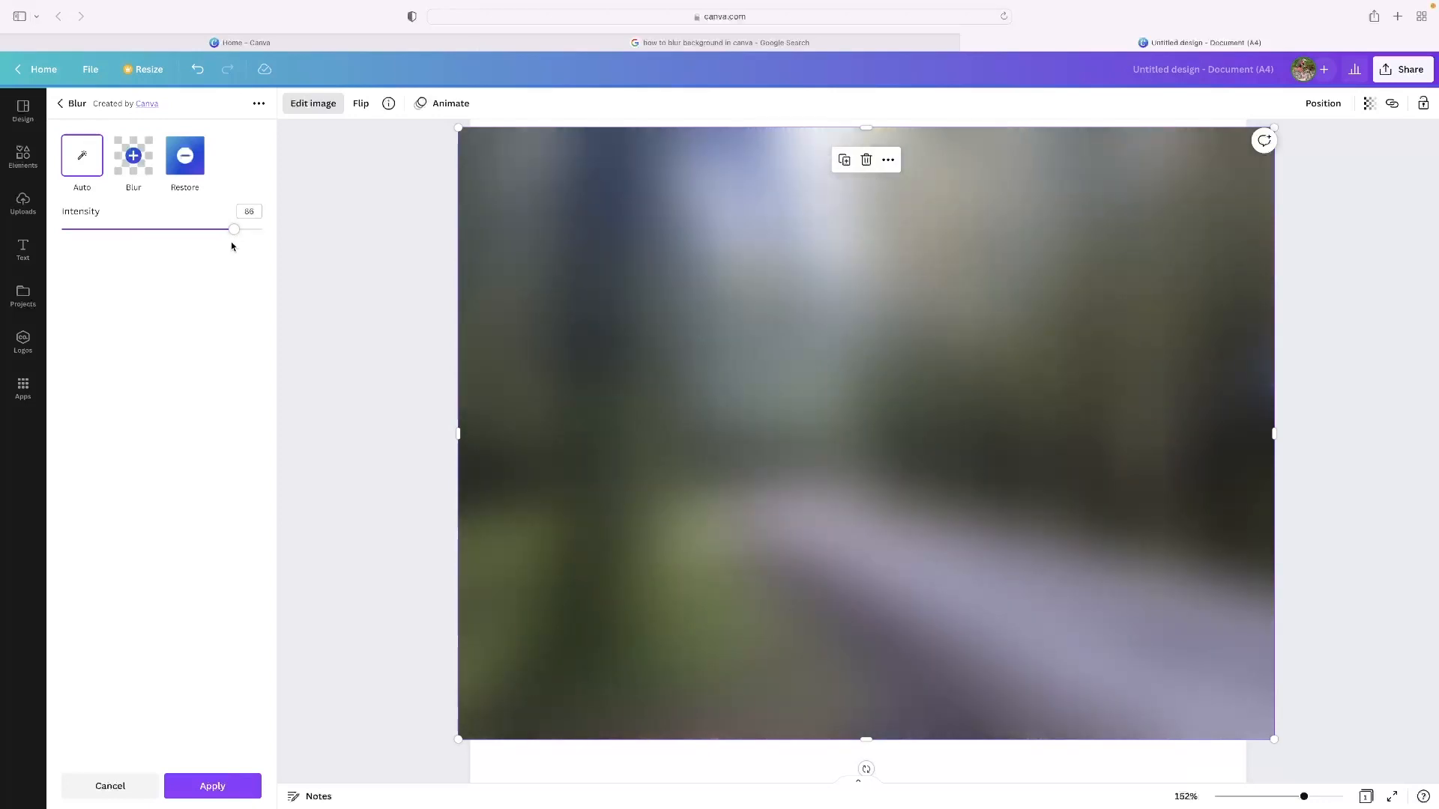
drag(234, 231, 72, 235)
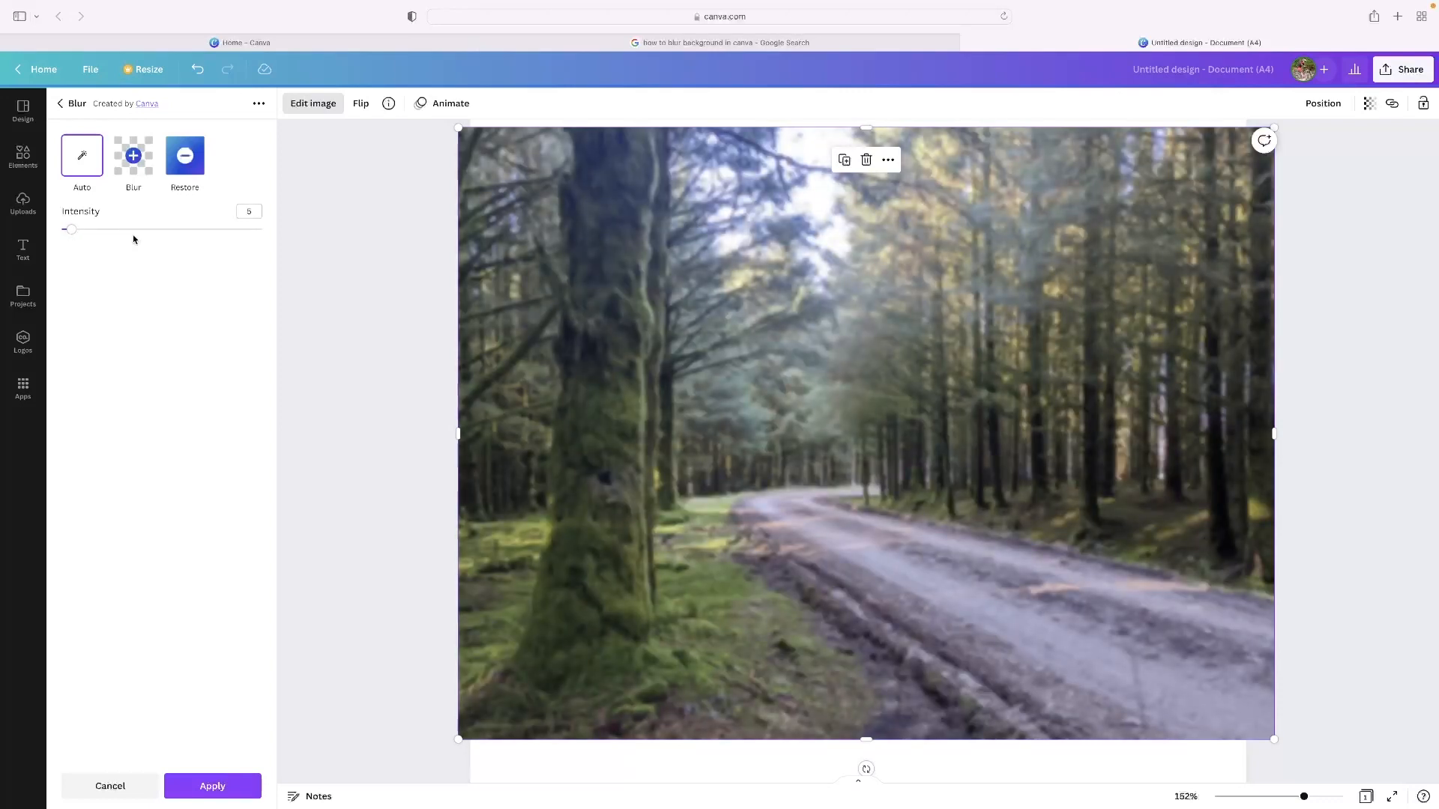
click(108, 785)
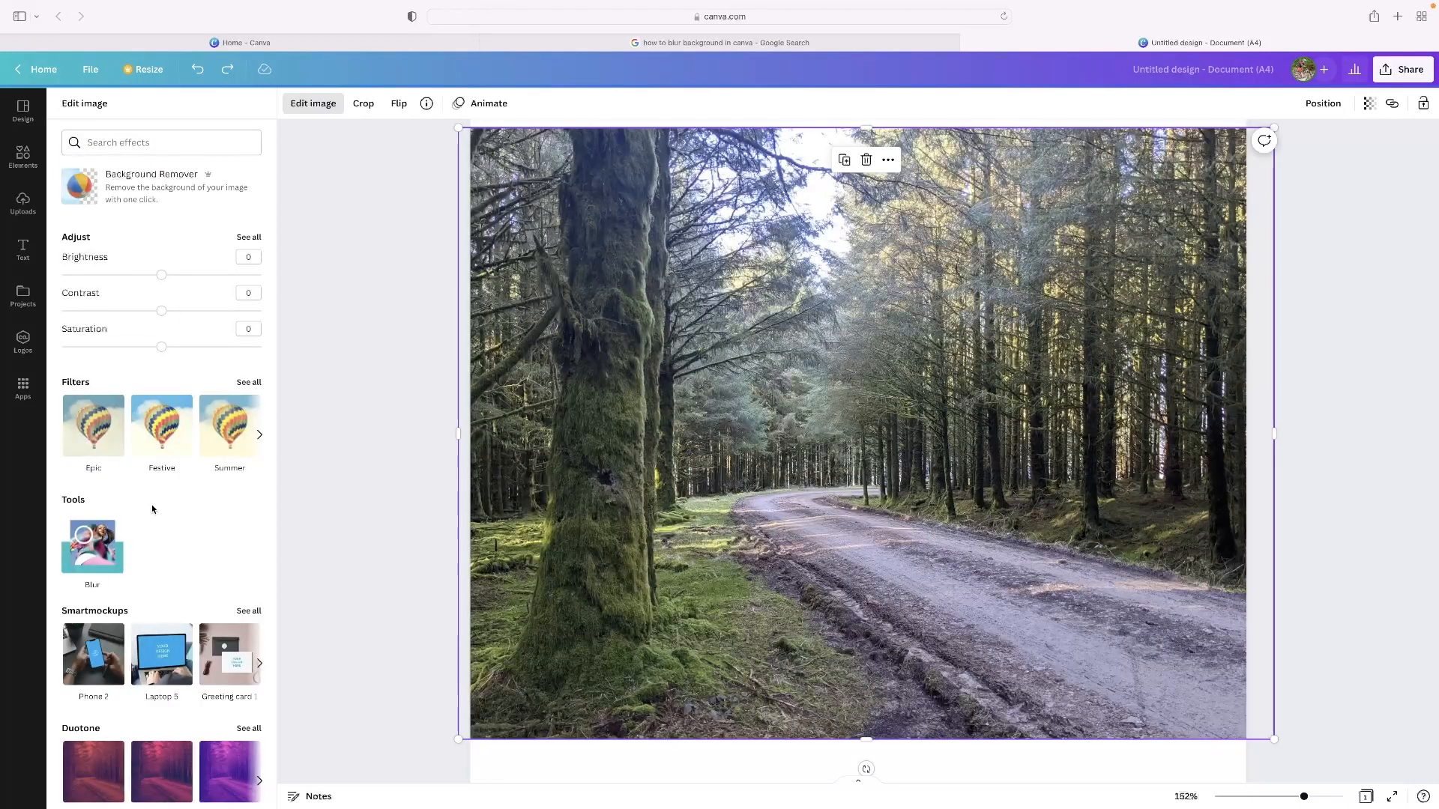
Try brushing blur over the distant trees at the road's bend with intensity 82 and brush size 43, and undo it.
click(166, 198)
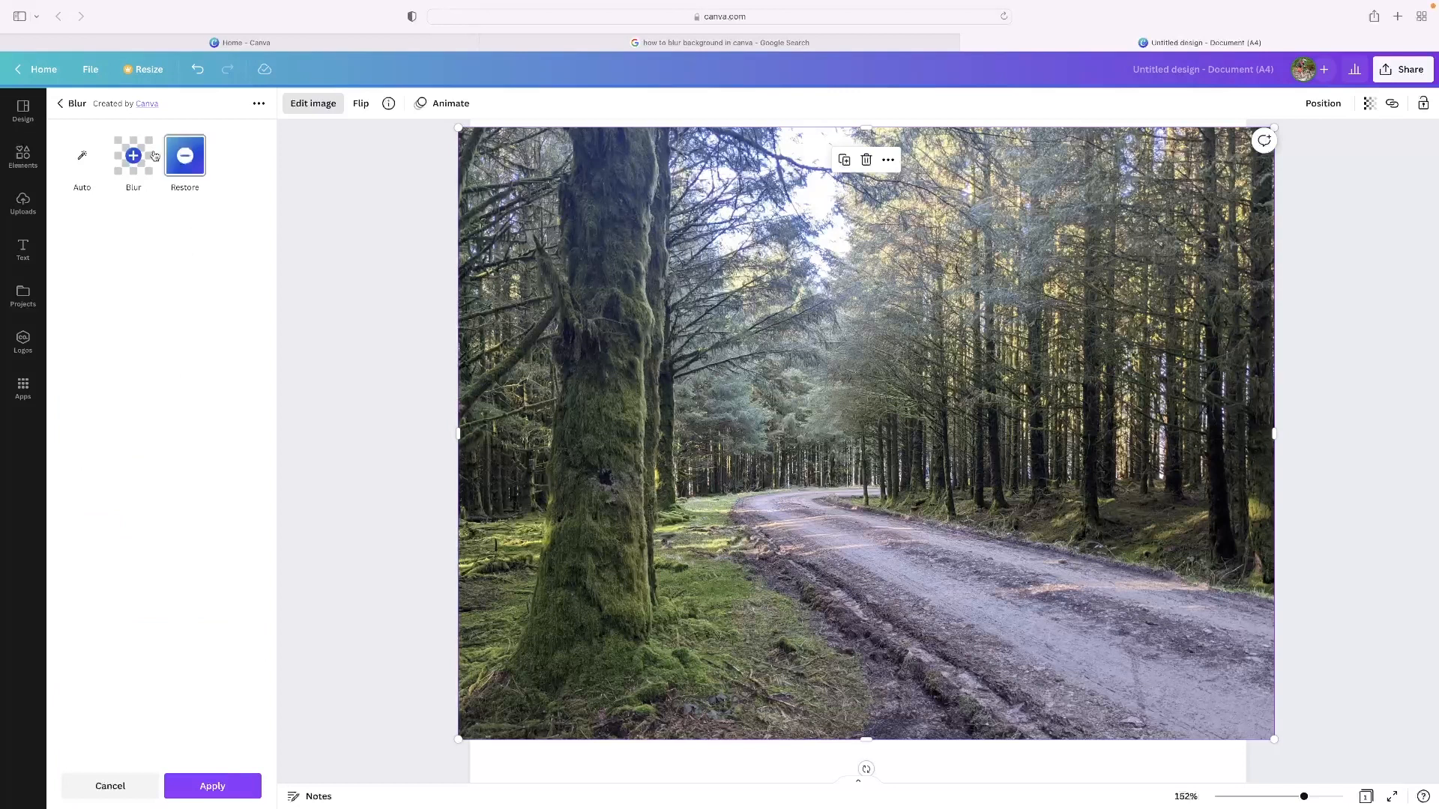
click(144, 158)
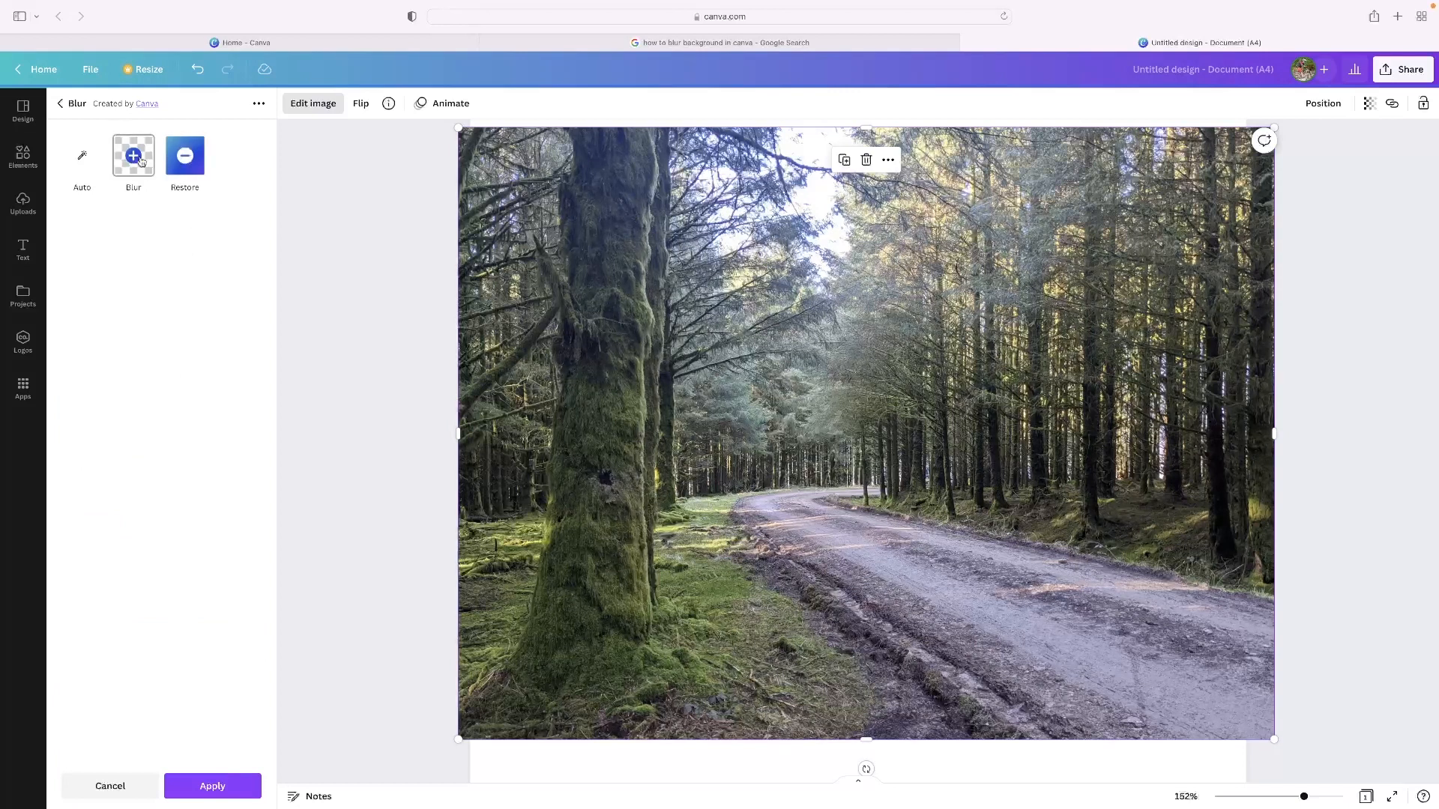
click(142, 161)
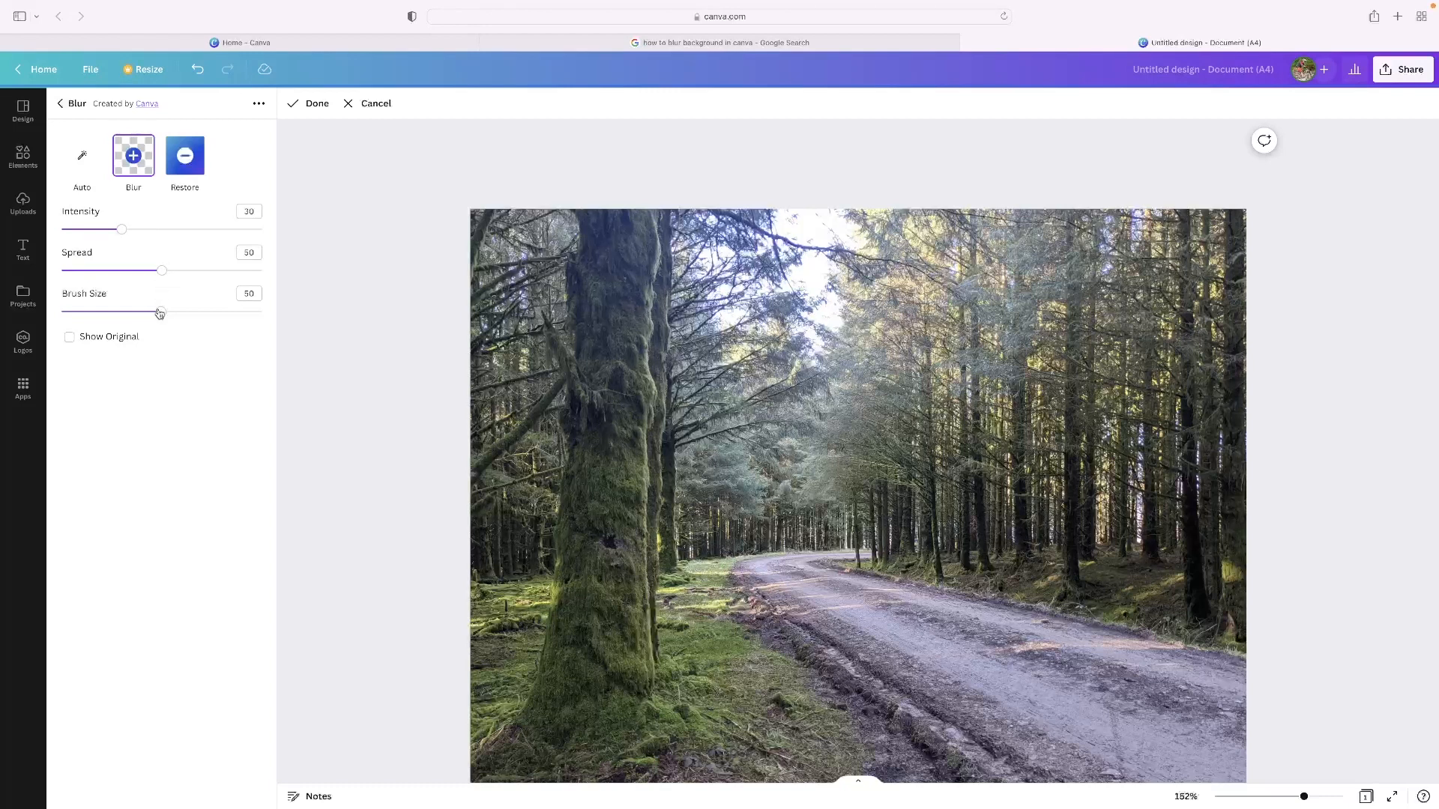
drag(161, 313, 147, 314)
drag(120, 233, 228, 236)
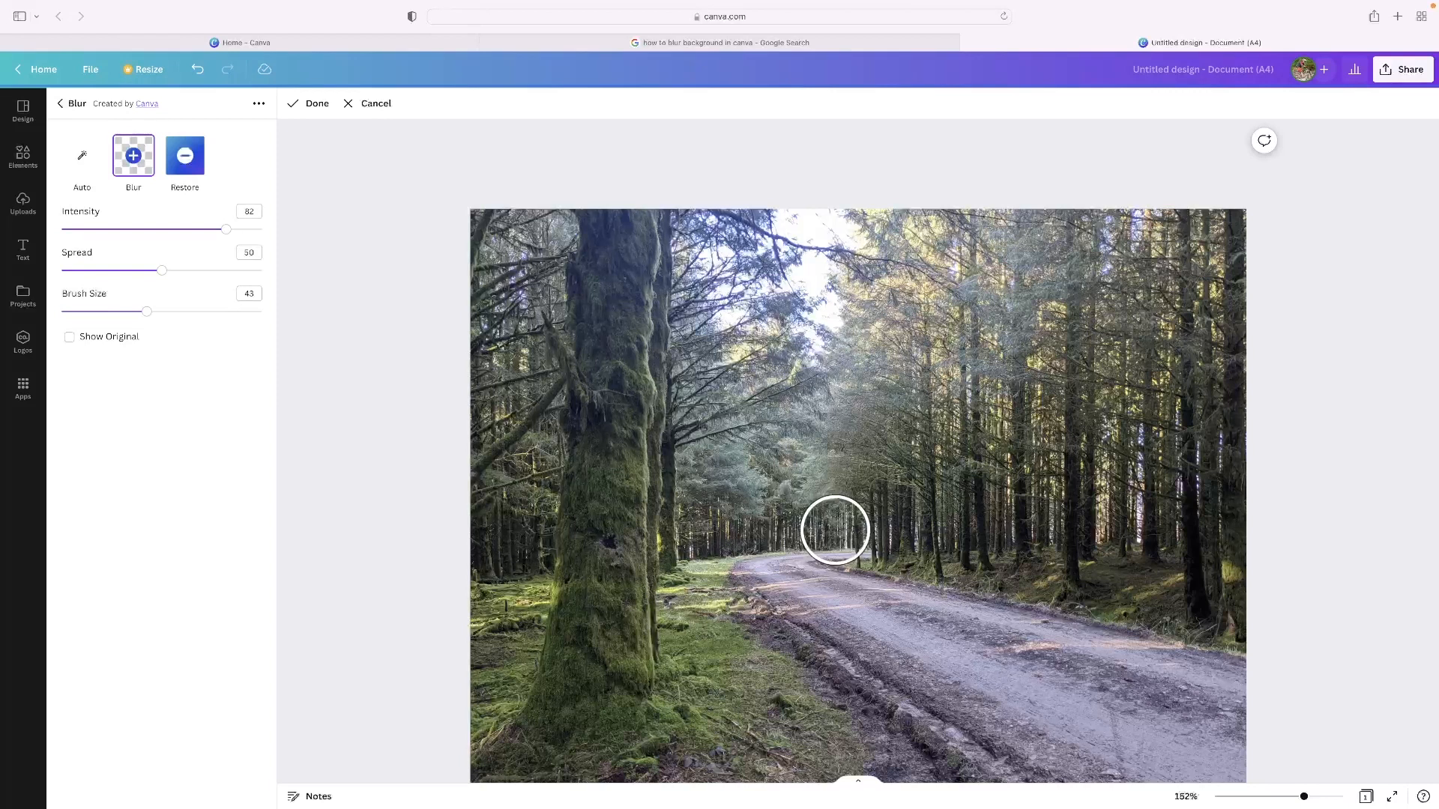
mouse_move(830, 529)
mouse_down()
mouse_move(715, 534)
mouse_move(703, 472)
mouse_move(765, 456)
mouse_move(802, 485)
mouse_move(809, 475)
mouse_move(814, 497)
mouse_up()
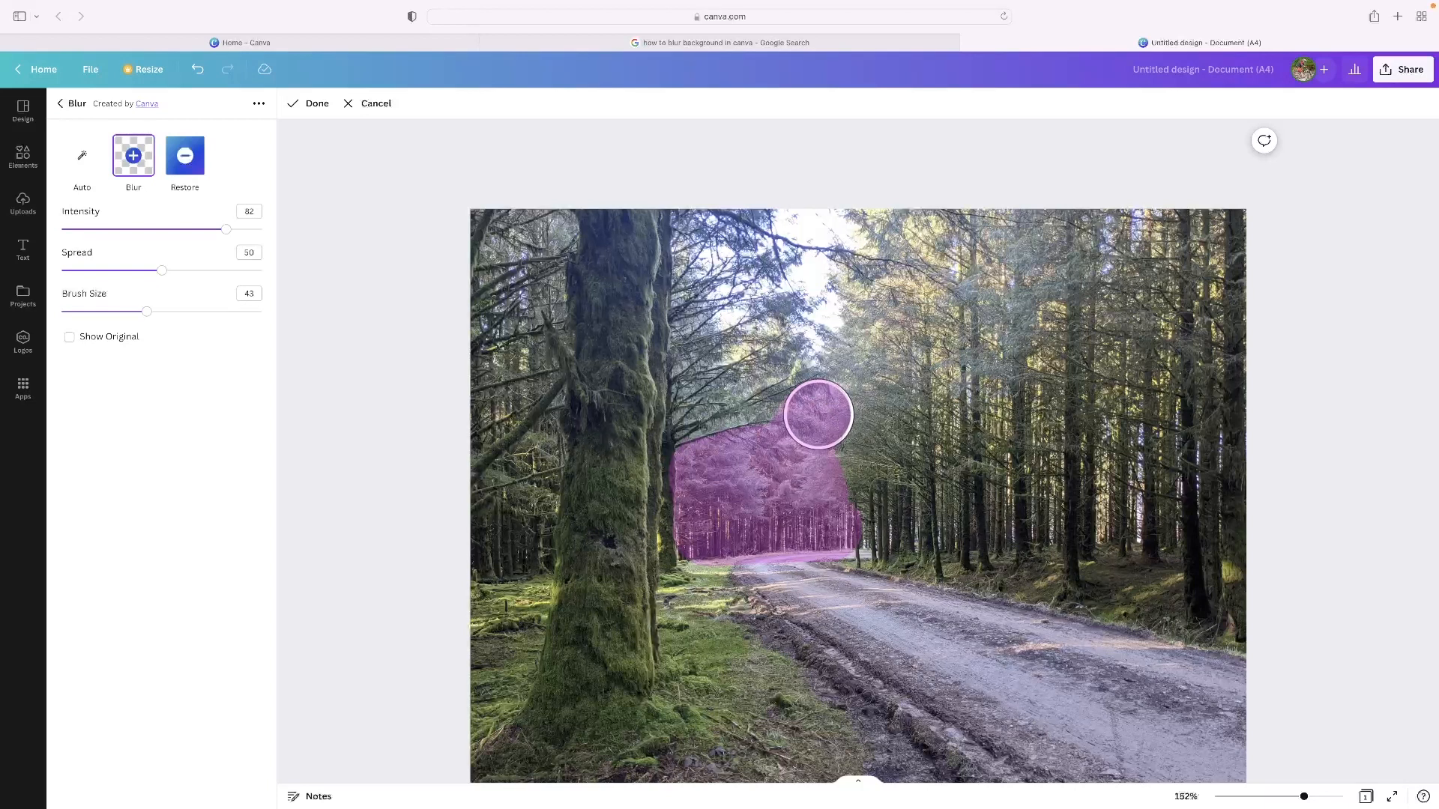
drag(818, 415, 819, 411)
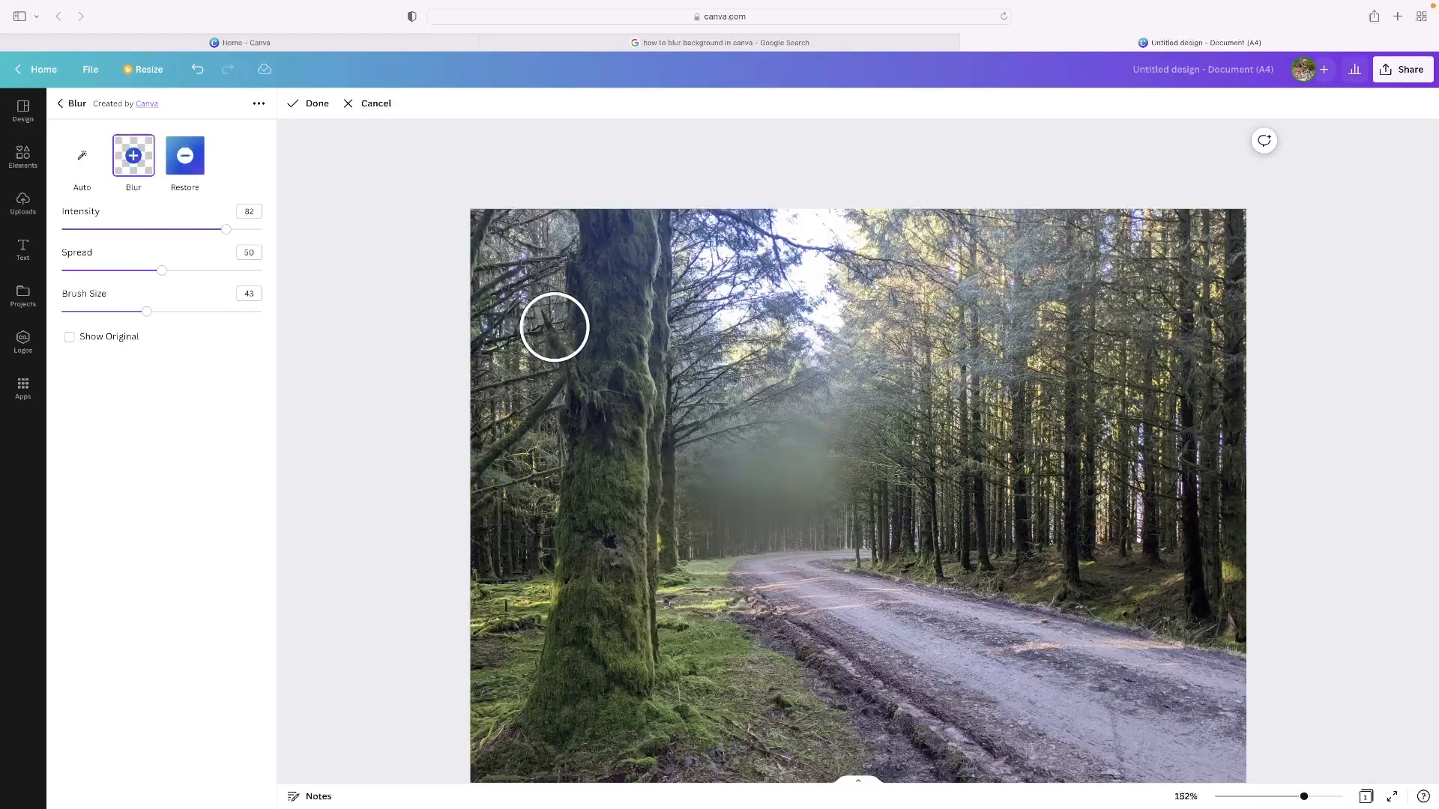
click(200, 71)
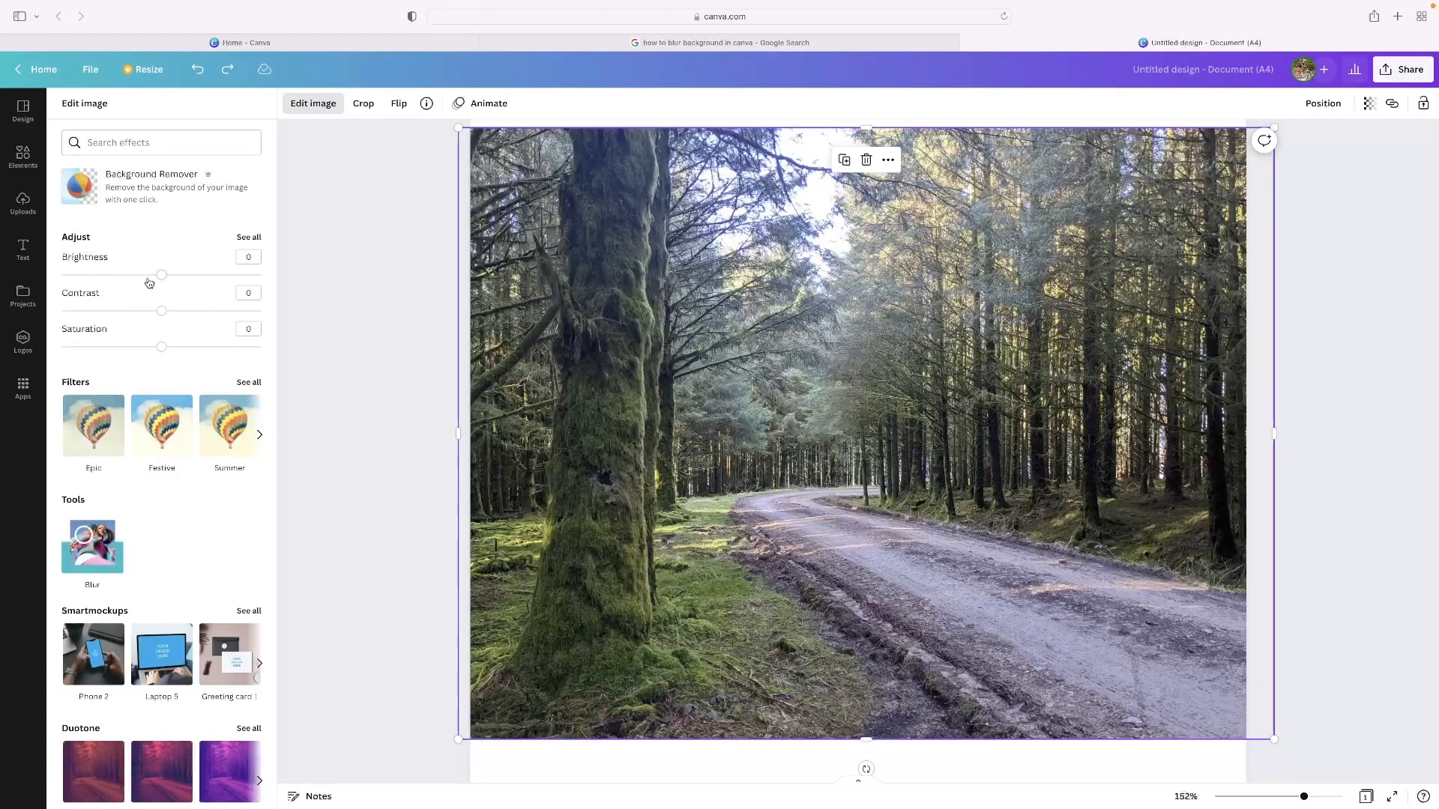
Blur the distant trees behind the road's bend using the manual Blur brush with intensity 8 and brush size 65.
click(75, 541)
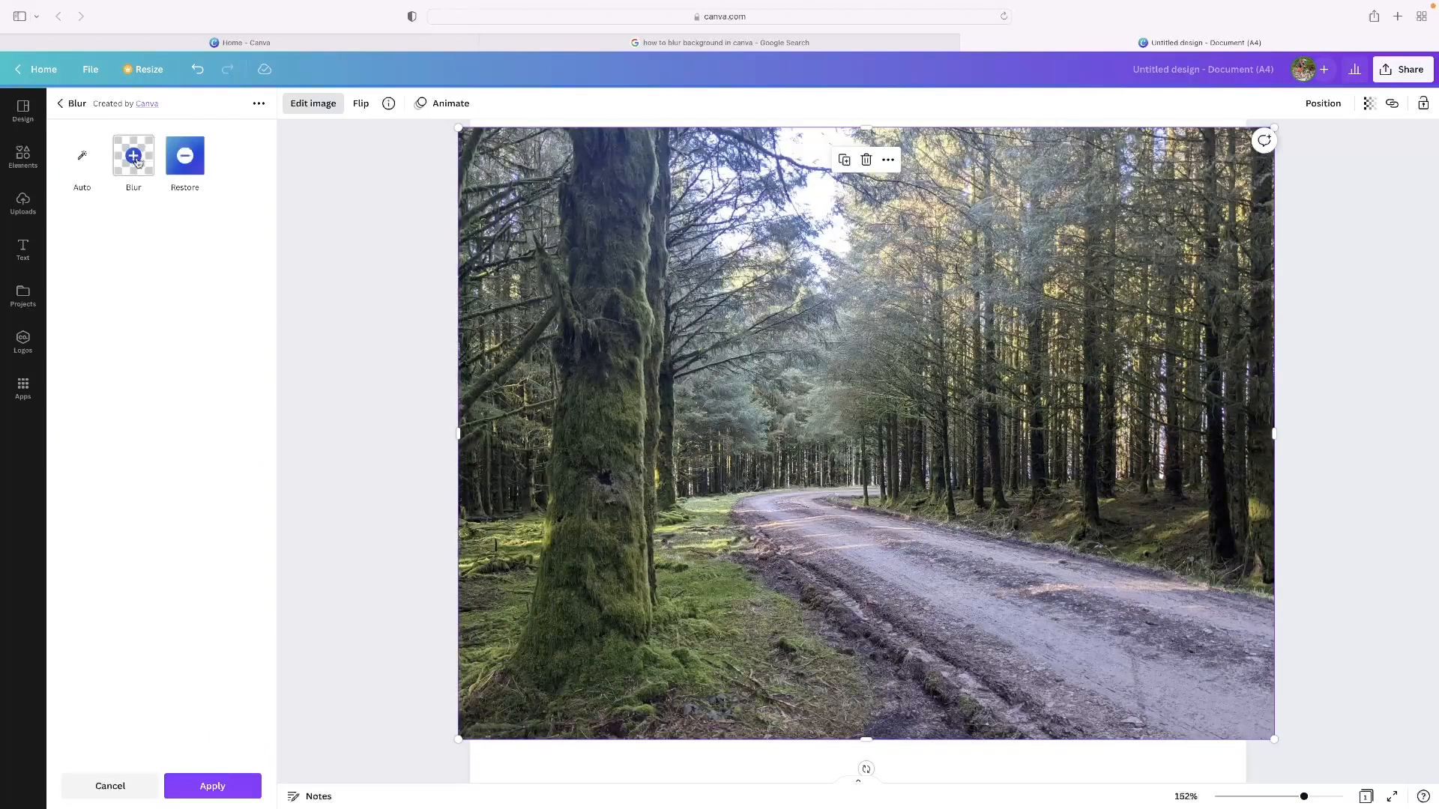
click(150, 172)
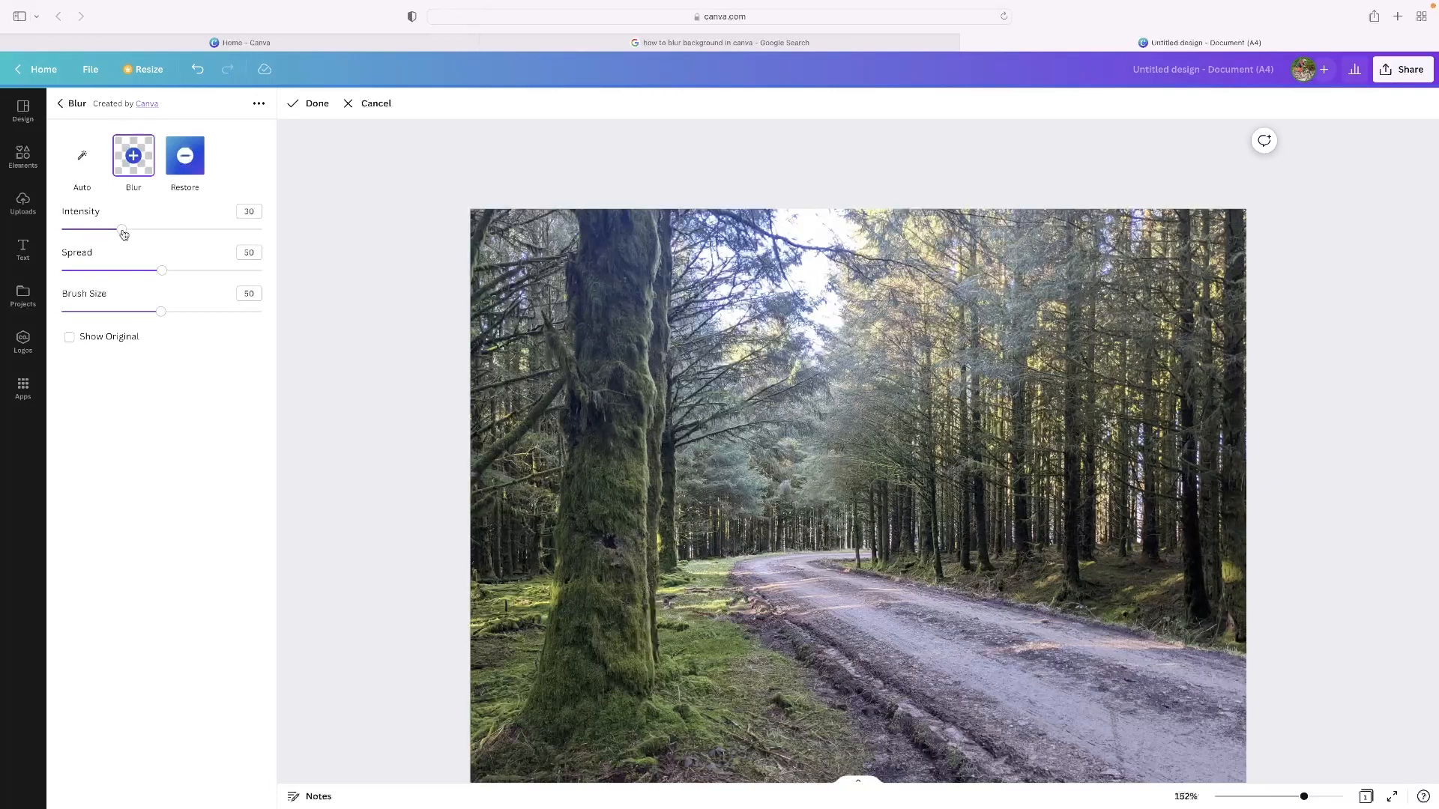
drag(159, 311, 191, 311)
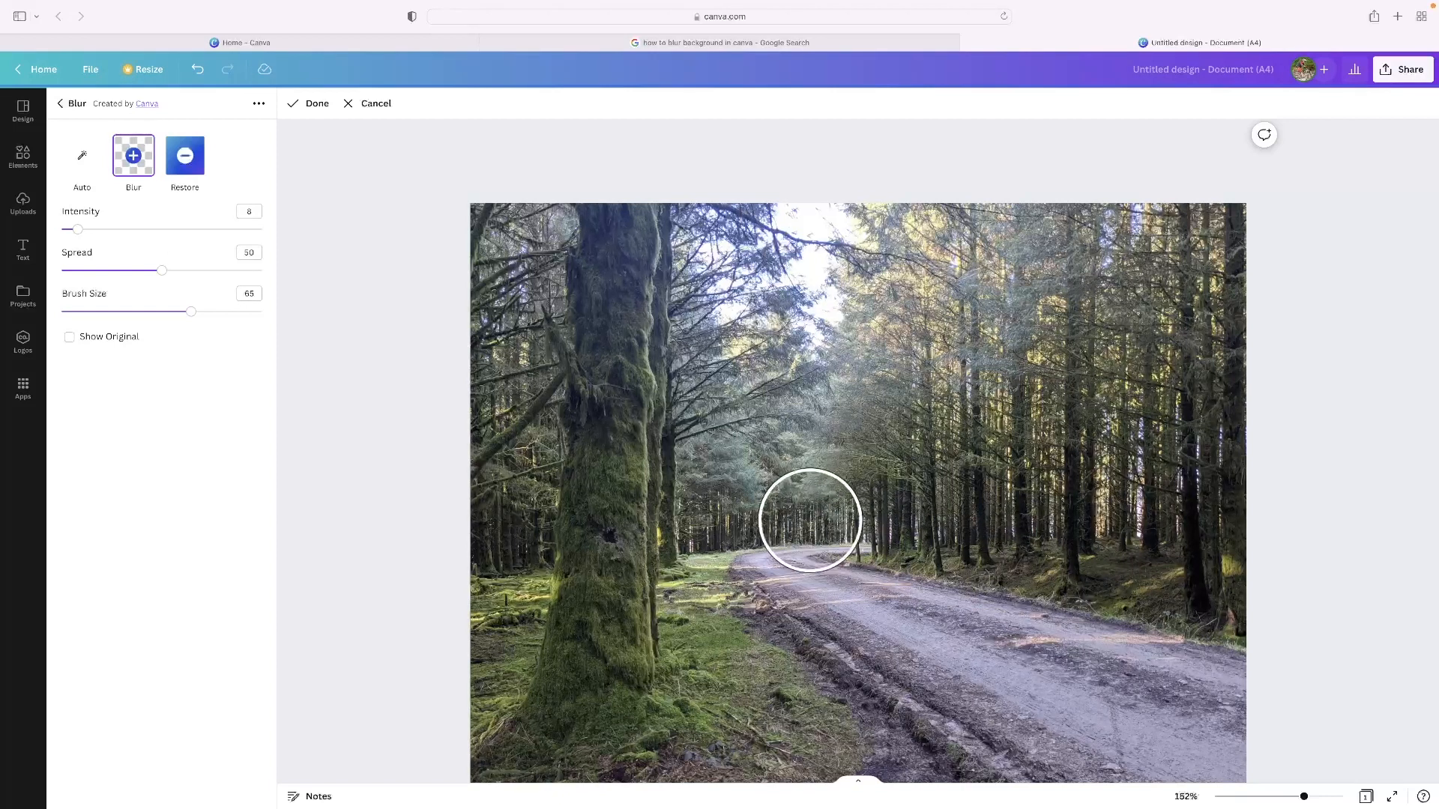
mouse_move(802, 512)
mouse_down()
mouse_move(726, 504)
mouse_move(722, 482)
mouse_move(774, 472)
mouse_move(790, 488)
mouse_up()
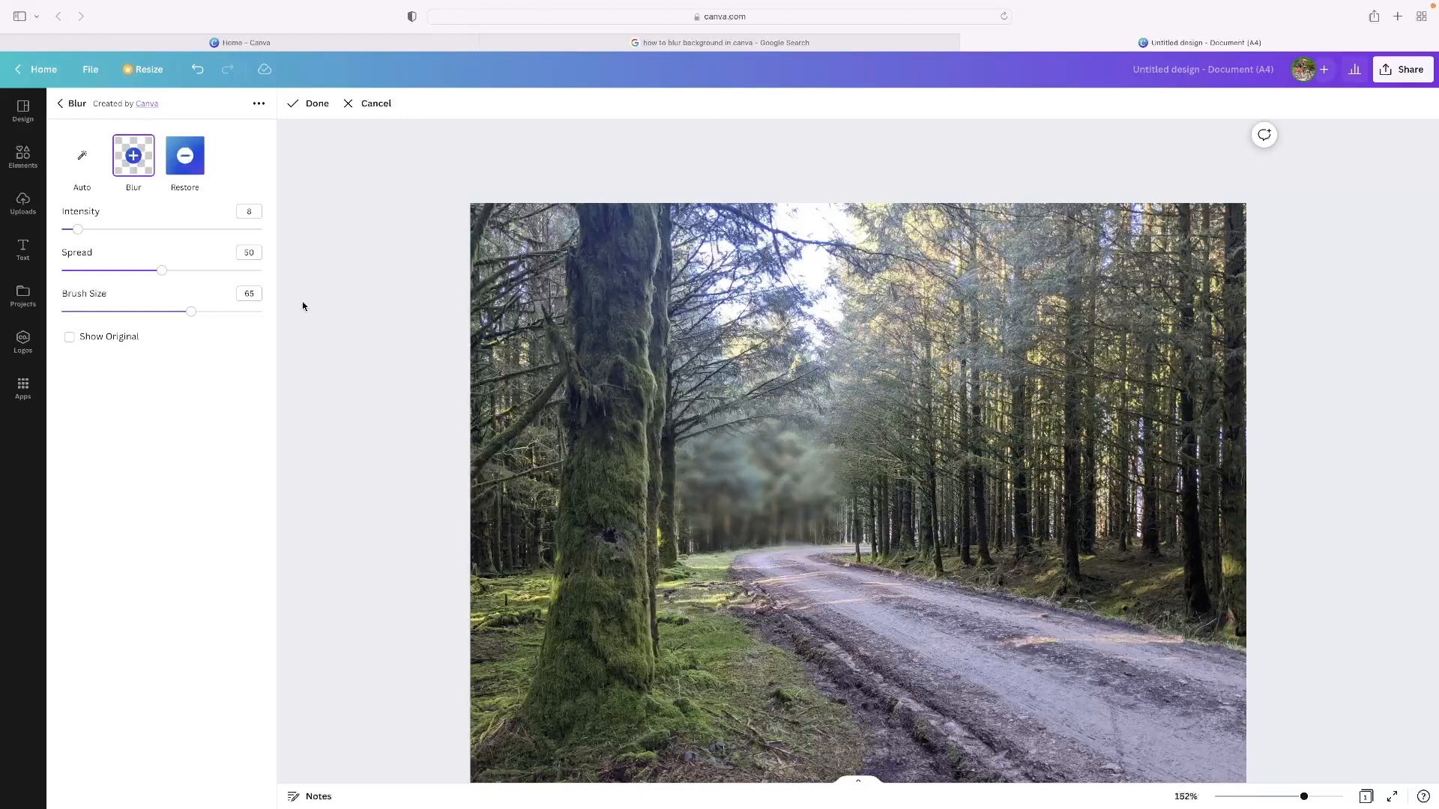
With brush size 33, blur the middle trees, and at intensity 5 the woods left of the trunk and the far road with its bordering trees.
mouse_move(150, 315)
mouse_down()
mouse_move(106, 315)
mouse_move(127, 315)
mouse_up()
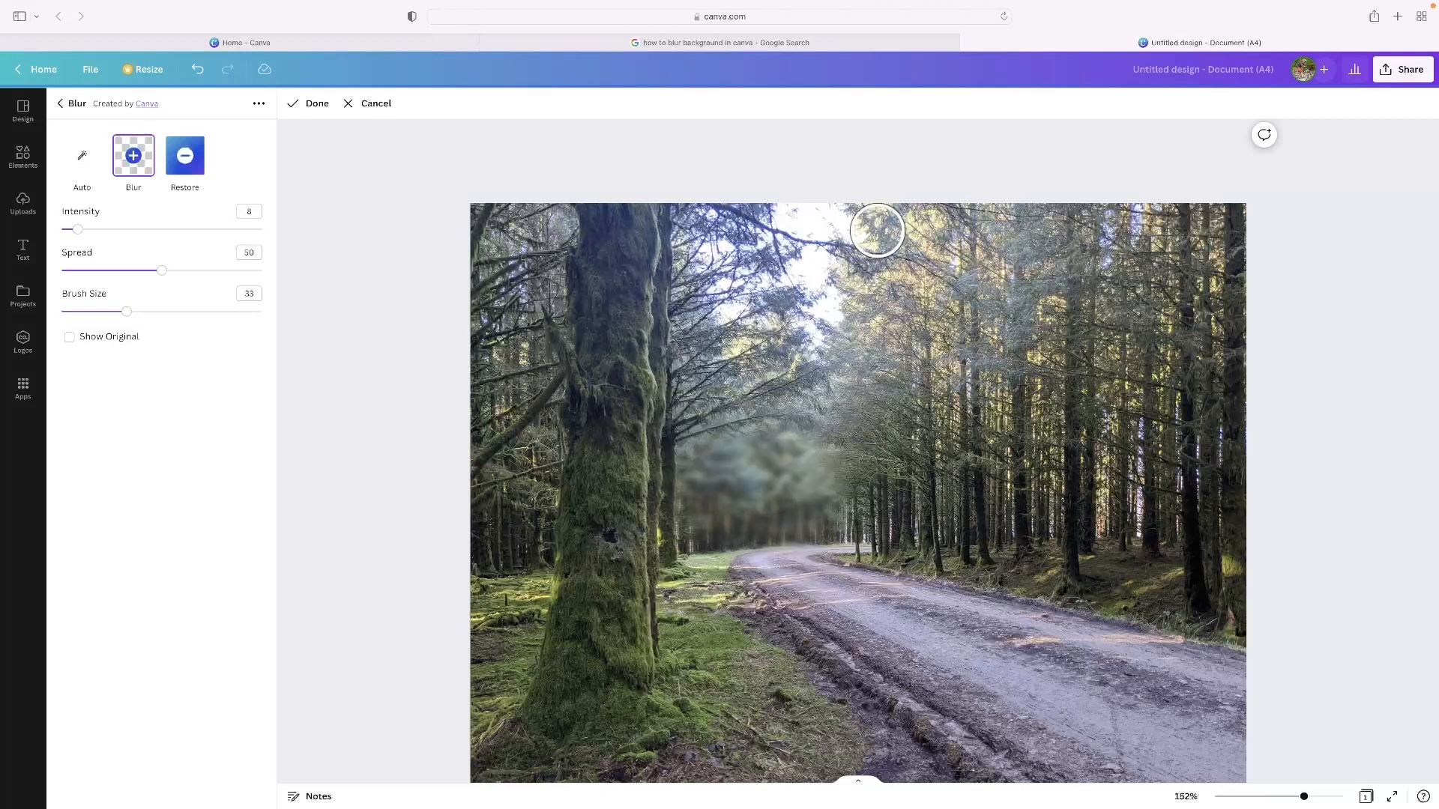
mouse_move(879, 222)
mouse_down()
mouse_move(854, 252)
mouse_move(909, 260)
mouse_move(911, 275)
mouse_move(884, 289)
mouse_move(857, 275)
mouse_move(810, 221)
mouse_move(829, 292)
mouse_move(878, 342)
mouse_move(846, 411)
mouse_move(845, 476)
mouse_move(890, 416)
mouse_move(890, 304)
mouse_move(874, 533)
mouse_move(868, 484)
mouse_move(845, 537)
mouse_move(703, 547)
mouse_up()
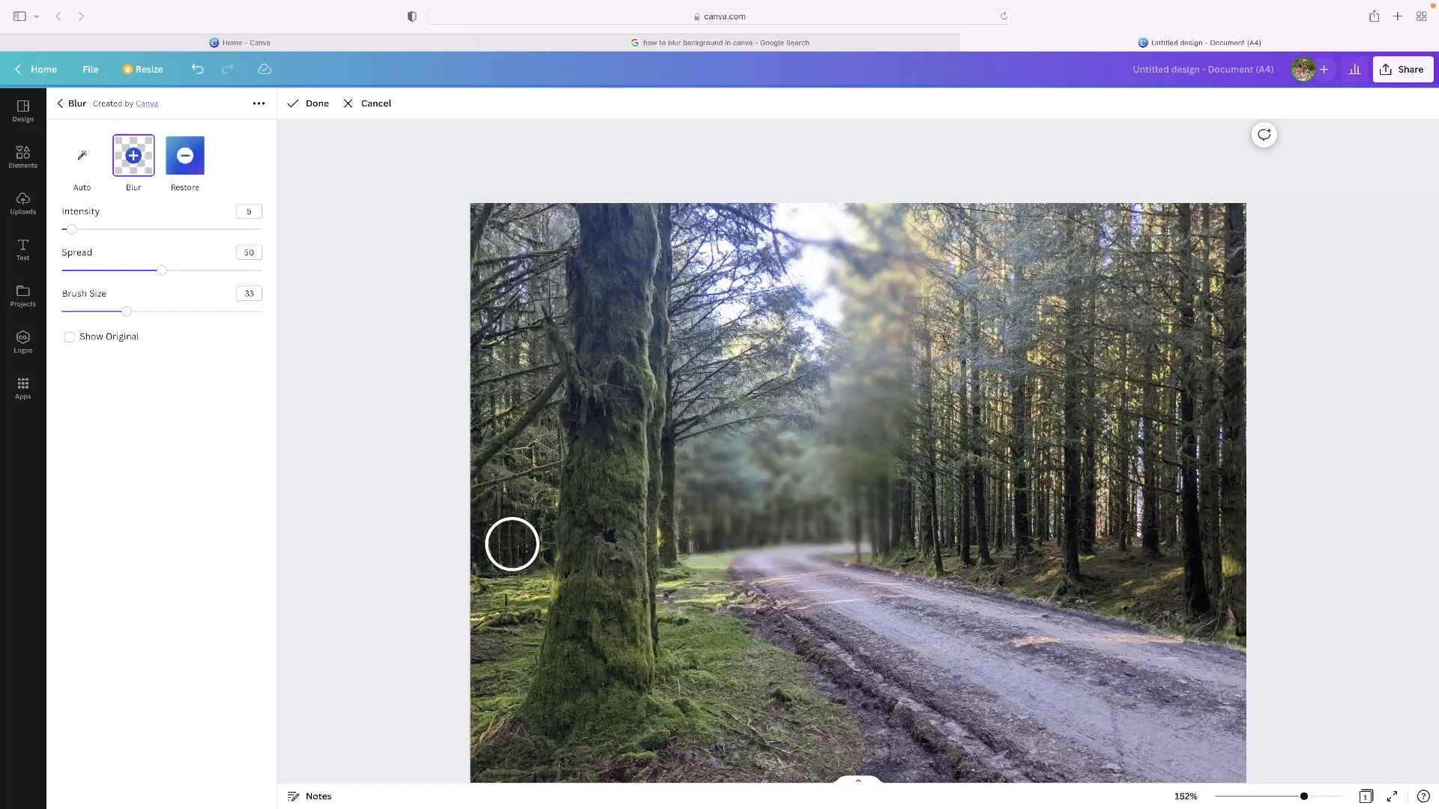
mouse_move(513, 545)
mouse_down()
mouse_move(491, 547)
mouse_move(479, 273)
mouse_move(526, 225)
mouse_move(543, 240)
mouse_move(537, 289)
mouse_move(507, 265)
mouse_move(530, 375)
mouse_move(501, 446)
mouse_move(543, 424)
mouse_move(527, 540)
mouse_move(496, 554)
mouse_move(533, 392)
mouse_move(529, 352)
mouse_move(498, 308)
mouse_move(546, 228)
mouse_up()
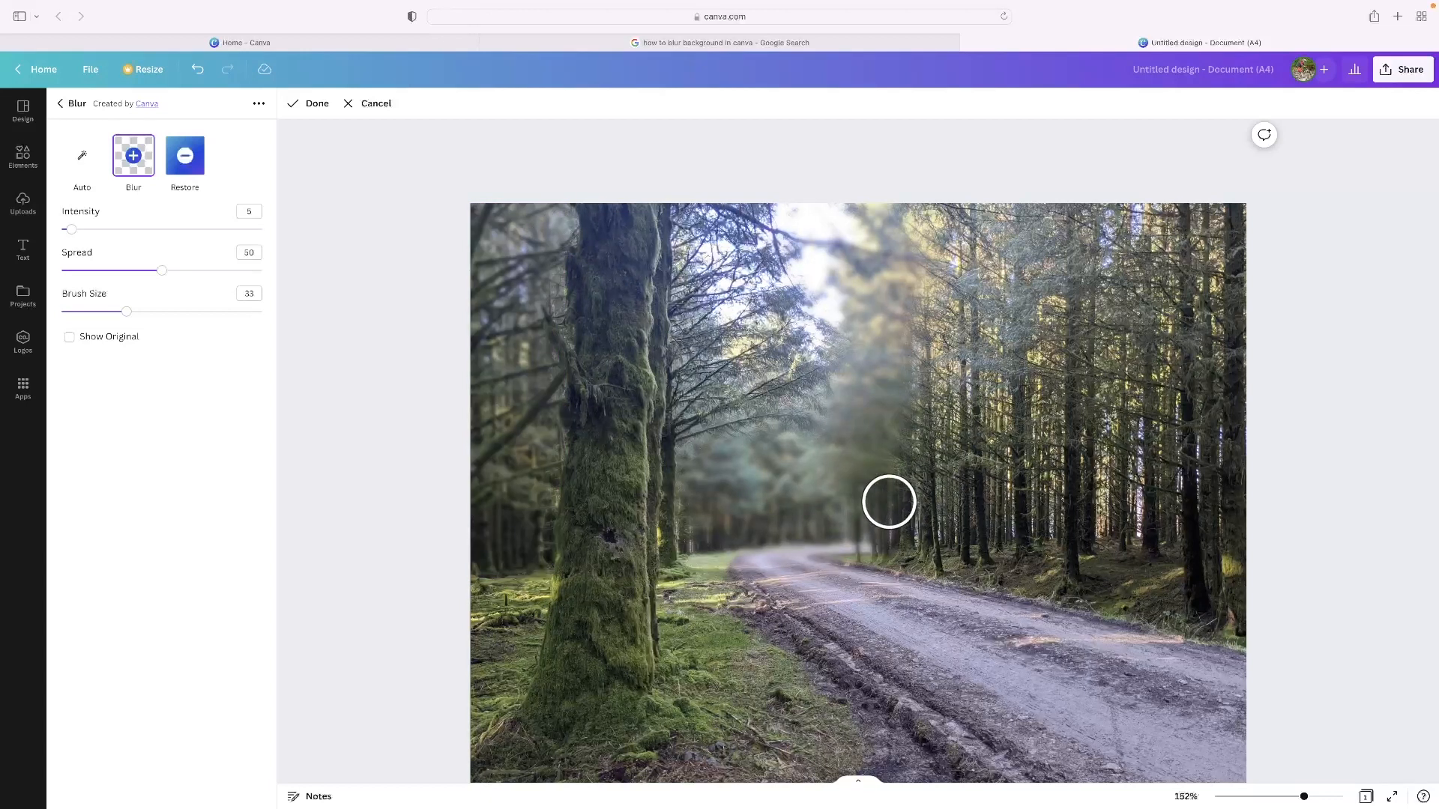
mouse_move(861, 527)
mouse_down()
mouse_move(912, 438)
mouse_move(910, 230)
mouse_move(1052, 221)
mouse_move(1049, 503)
mouse_move(1033, 588)
mouse_move(924, 610)
mouse_move(654, 595)
mouse_move(687, 571)
mouse_move(789, 586)
mouse_move(855, 566)
mouse_move(916, 440)
mouse_move(942, 243)
mouse_move(1031, 246)
mouse_move(949, 305)
mouse_move(1011, 303)
mouse_move(953, 344)
mouse_move(875, 577)
mouse_move(942, 503)
mouse_move(943, 357)
mouse_move(980, 285)
mouse_move(1021, 286)
mouse_move(1026, 347)
mouse_move(987, 437)
mouse_move(962, 559)
mouse_move(989, 535)
mouse_move(1028, 362)
mouse_move(986, 373)
mouse_up()
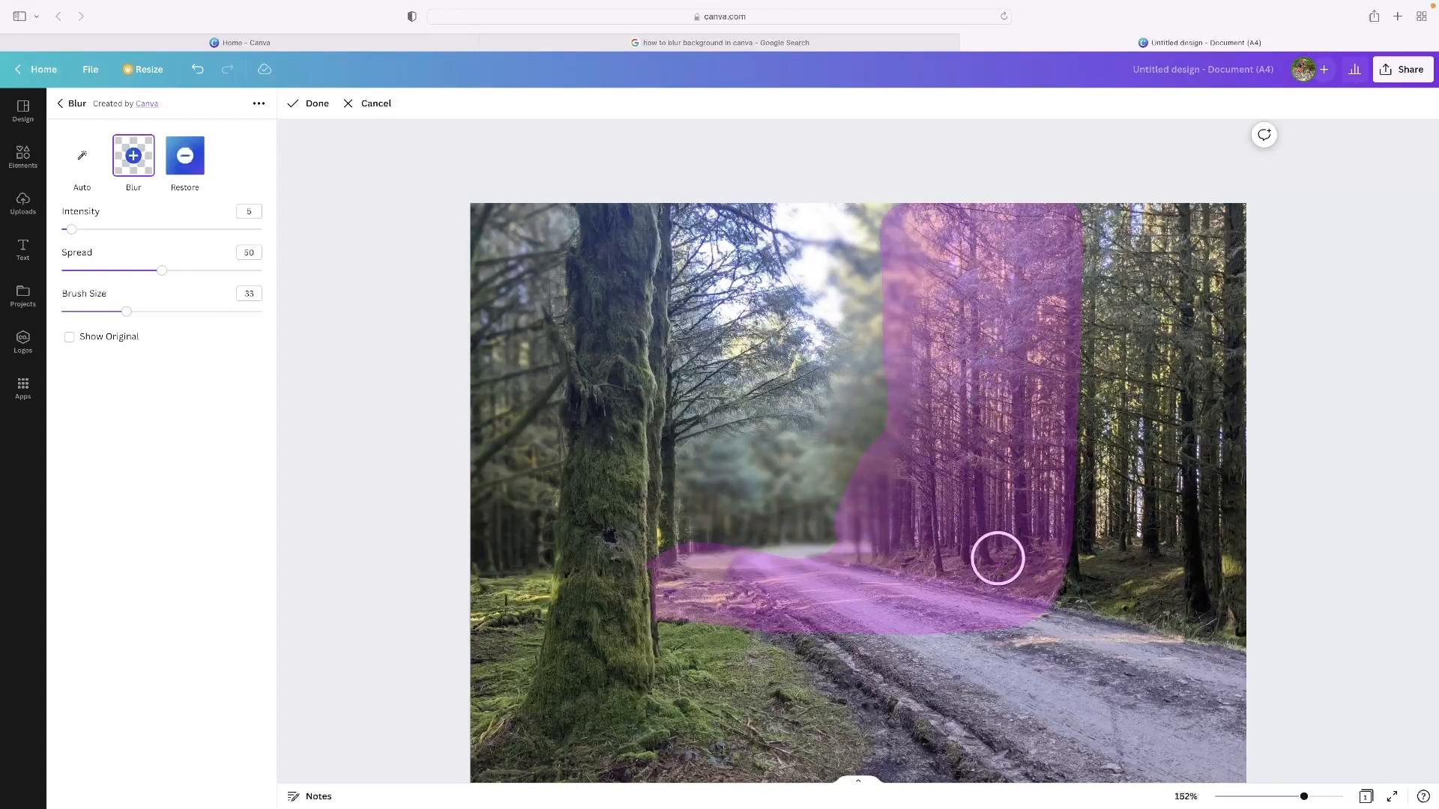
mouse_move(835, 564)
mouse_down()
mouse_move(777, 572)
mouse_move(1031, 407)
mouse_move(980, 330)
mouse_move(971, 461)
mouse_move(944, 292)
mouse_move(909, 225)
mouse_up()
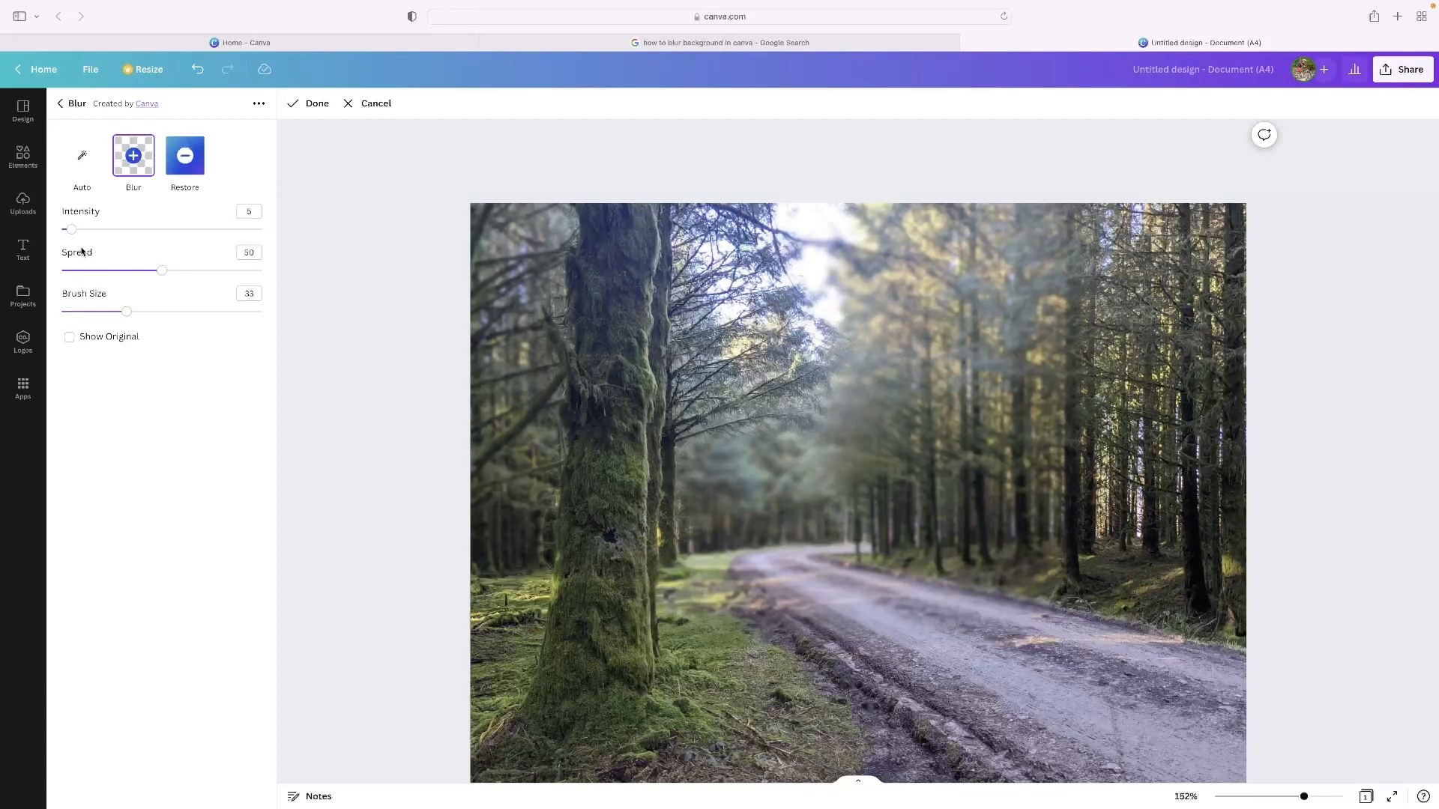
Set the blur intensity to 2 and brush over the trees on the photo's right edge, the nearer road and the ground beside the mossy trunk.
drag(69, 234, 69, 235)
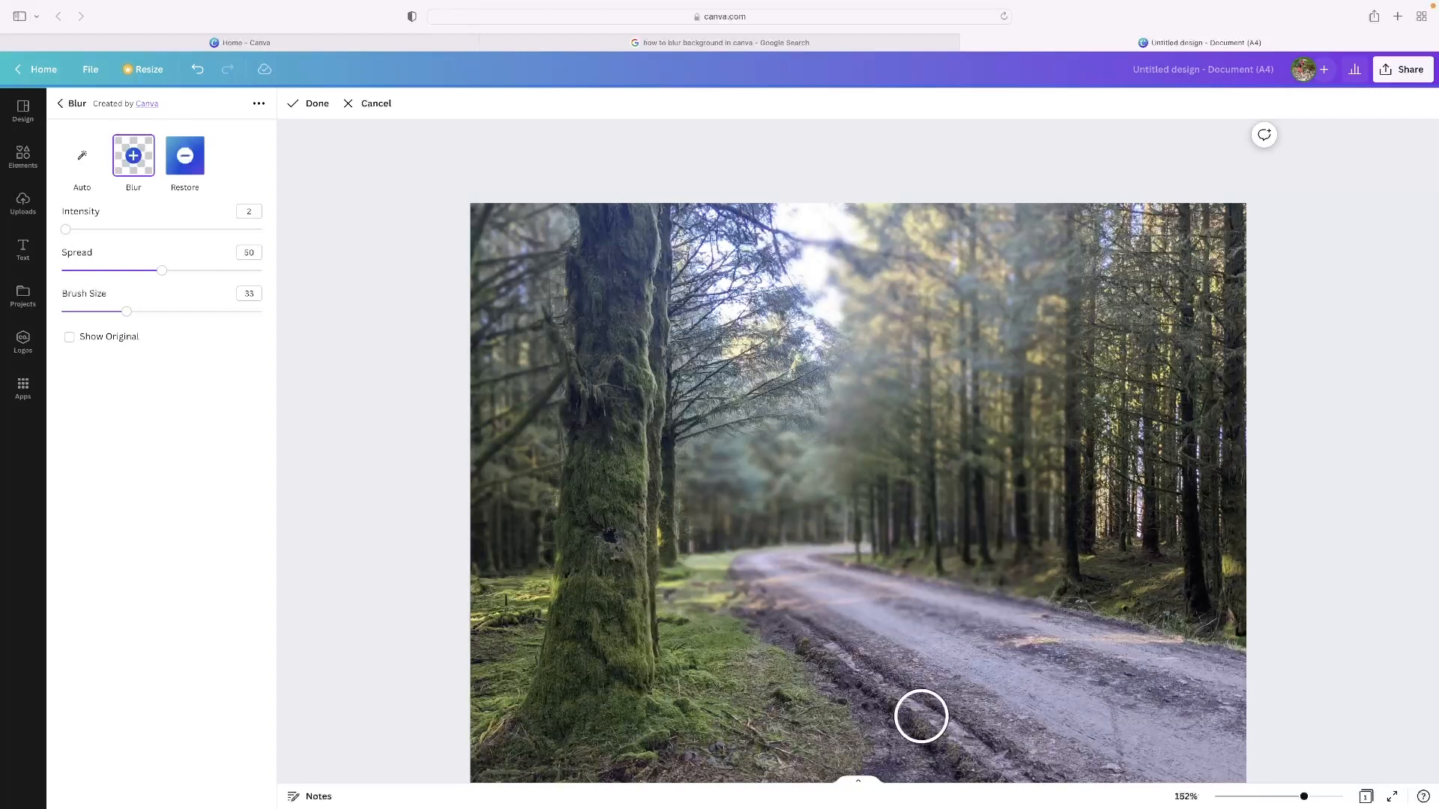
mouse_move(1133, 616)
mouse_down()
mouse_move(1162, 338)
mouse_move(1147, 279)
mouse_move(1176, 213)
mouse_move(1190, 622)
mouse_move(1223, 619)
mouse_move(1225, 604)
mouse_move(1197, 263)
mouse_move(1200, 237)
mouse_move(1224, 222)
mouse_move(1256, 423)
mouse_up()
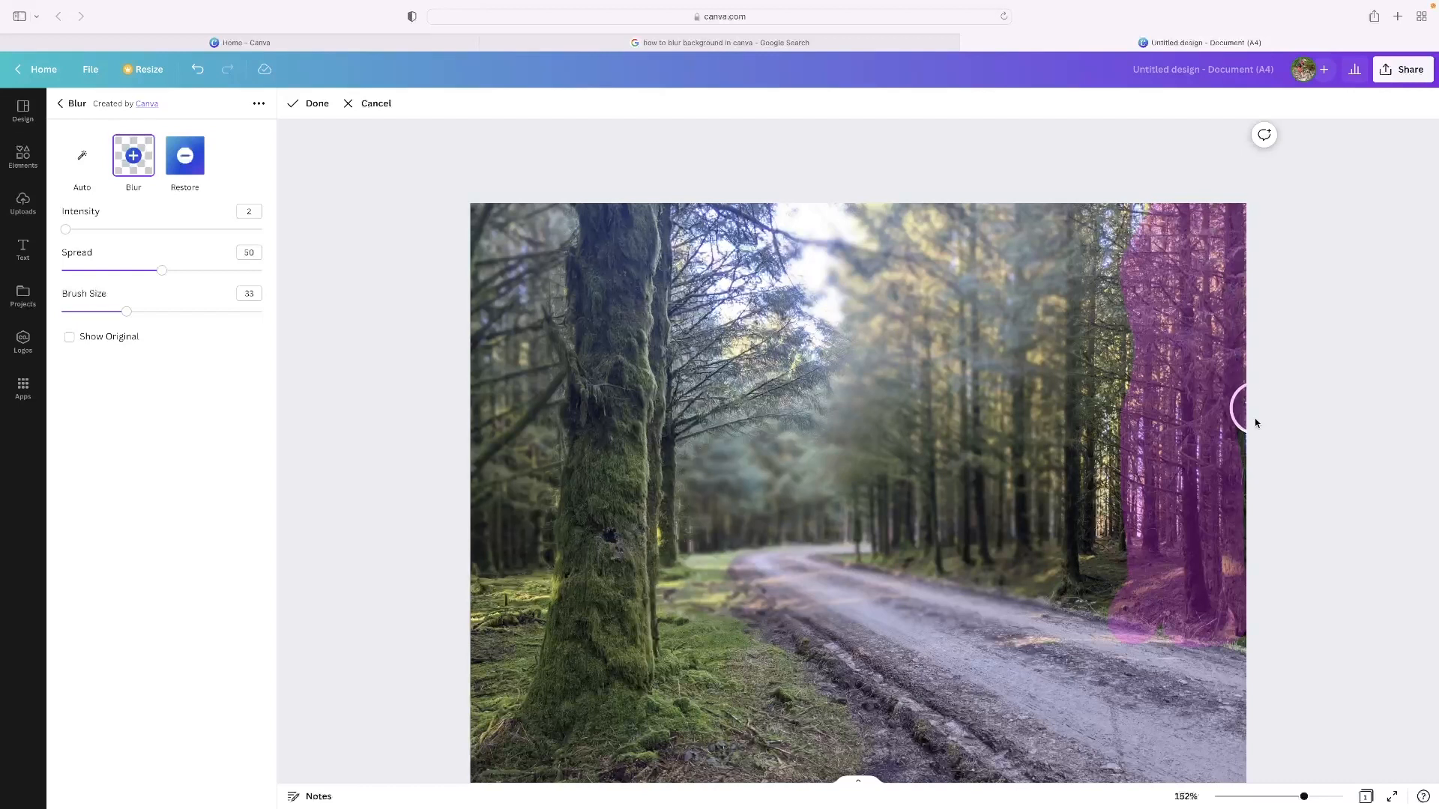
mouse_move(1223, 620)
mouse_down()
mouse_move(1093, 634)
mouse_move(669, 645)
mouse_move(677, 675)
mouse_move(739, 679)
mouse_move(1246, 644)
mouse_move(1213, 668)
mouse_move(1070, 678)
mouse_move(758, 672)
mouse_move(700, 613)
mouse_up()
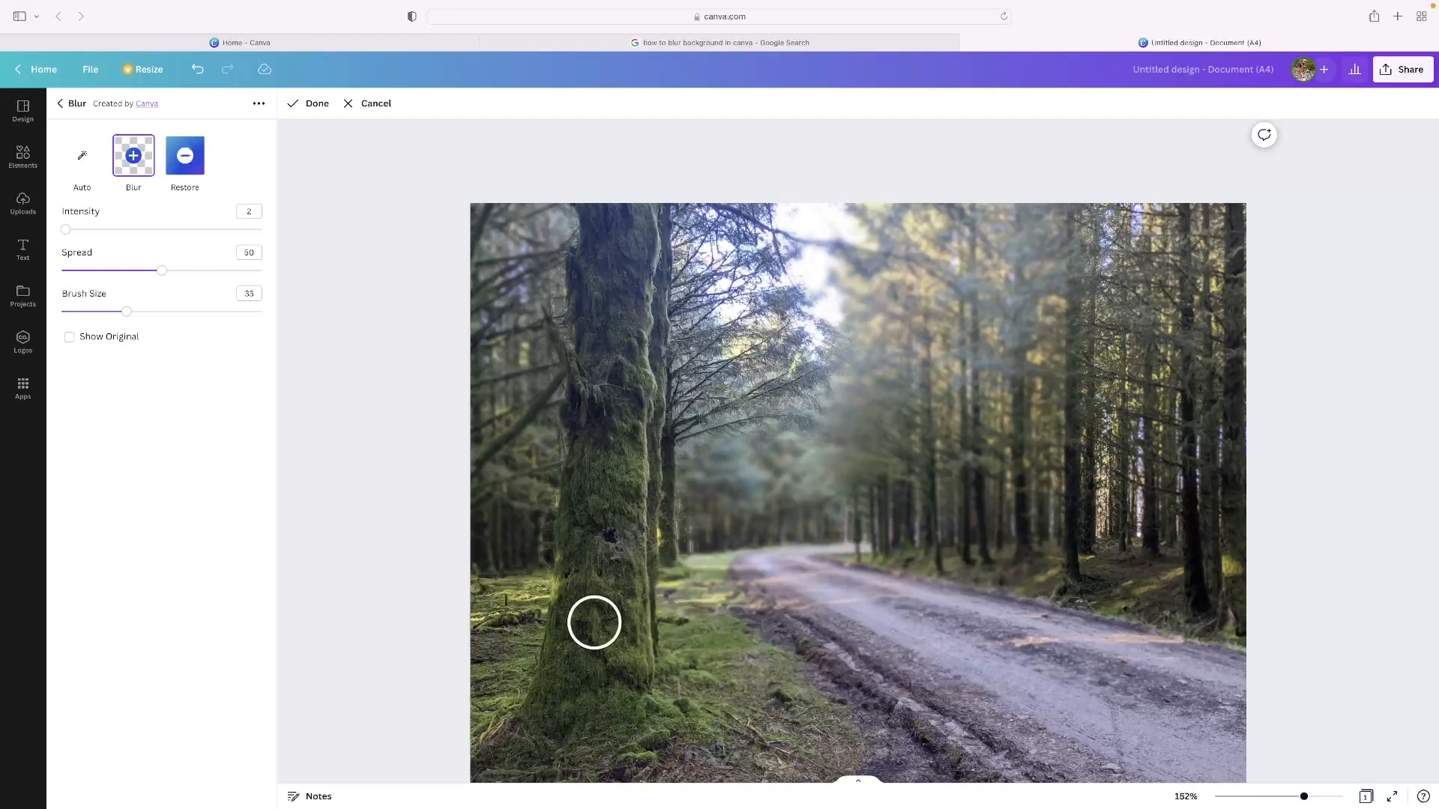
mouse_move(527, 625)
mouse_down()
mouse_move(522, 585)
mouse_move(476, 599)
mouse_move(480, 693)
mouse_move(529, 618)
mouse_move(528, 556)
mouse_up()
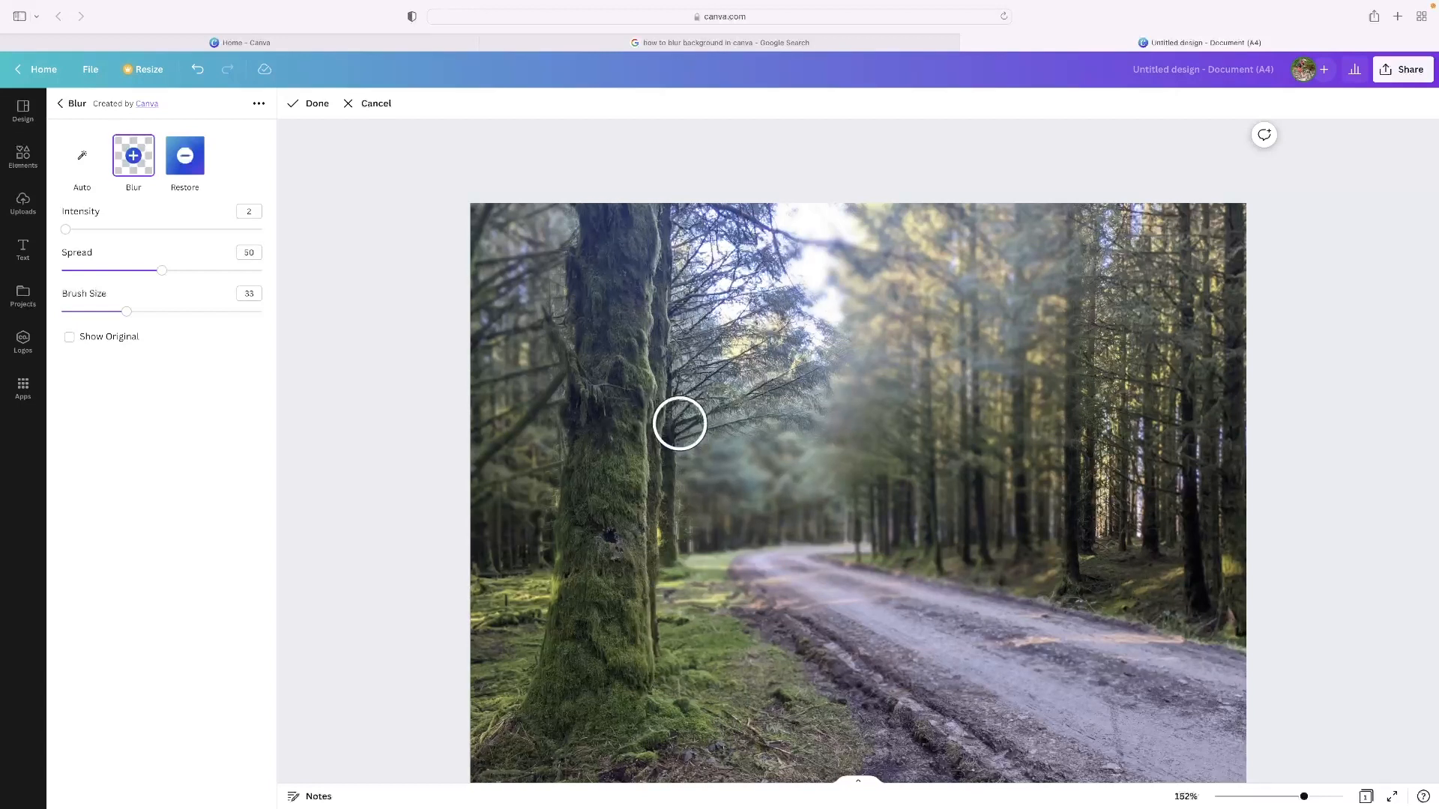
Brush the blur at intensity 2 over the branches just right of the large mossy trunk.
scroll(685, 411, down, 1)
mouse_move(734, 401)
mouse_down()
mouse_move(692, 420)
mouse_move(688, 218)
mouse_up()
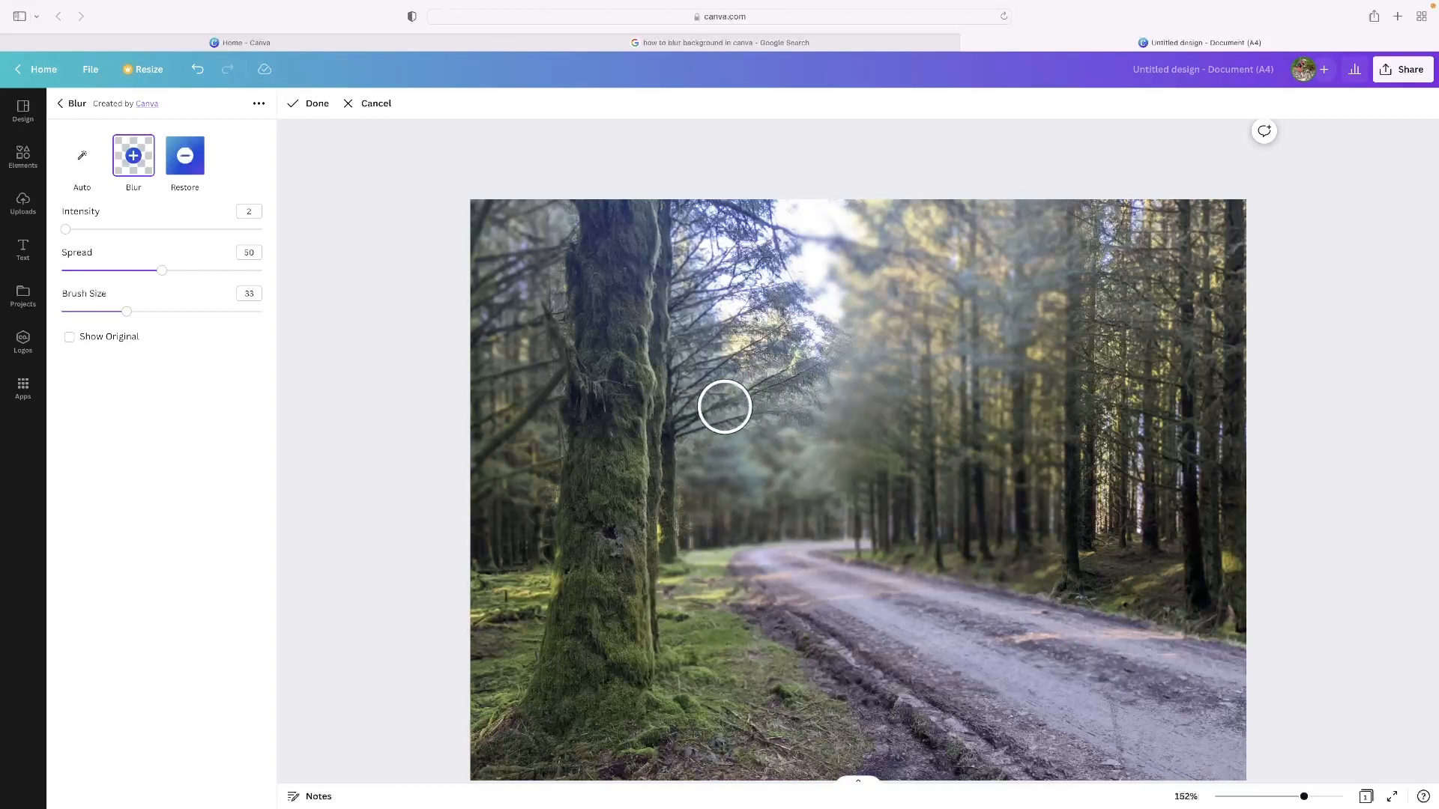
mouse_move(691, 419)
mouse_down()
mouse_move(687, 199)
mouse_move(701, 272)
mouse_move(684, 382)
mouse_move(699, 413)
mouse_up()
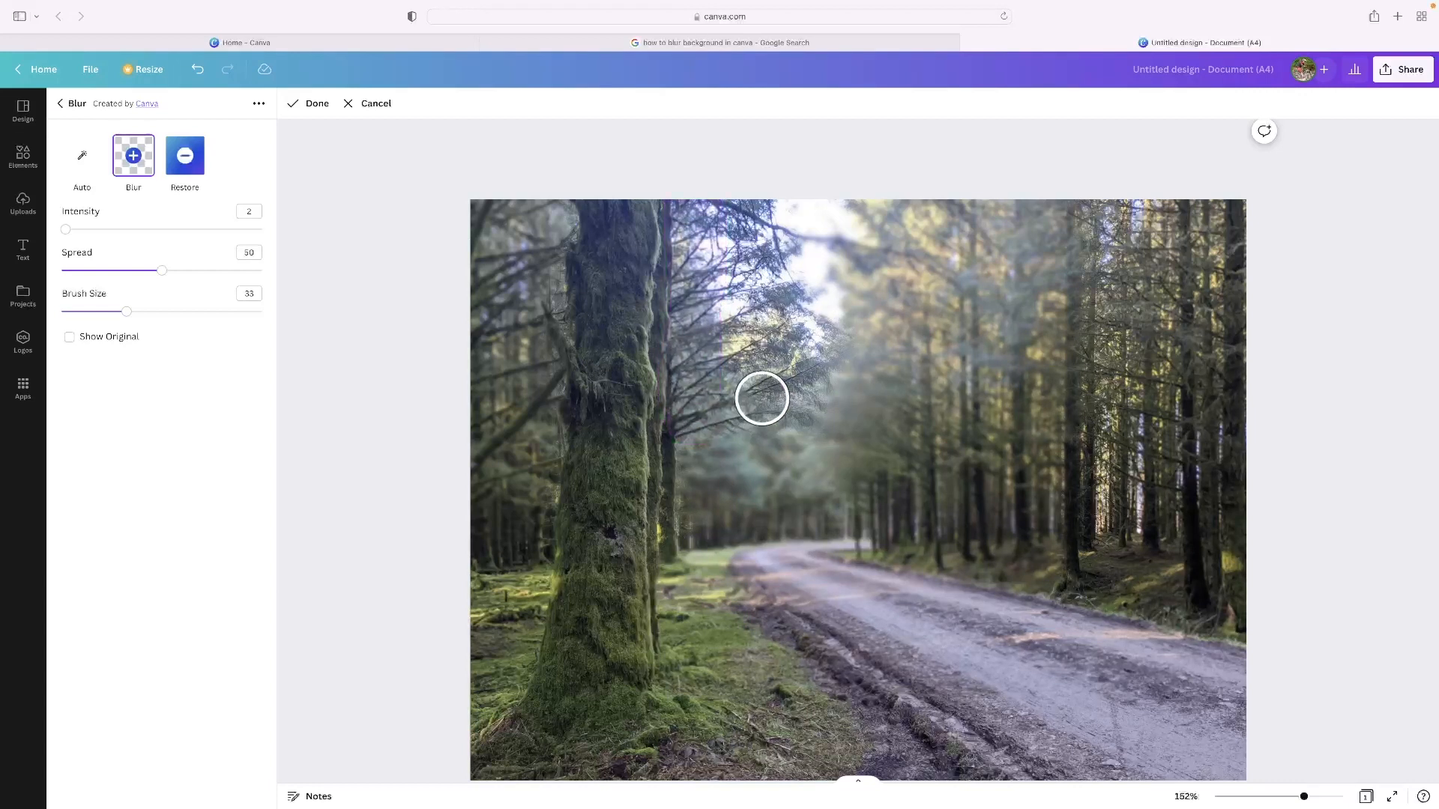